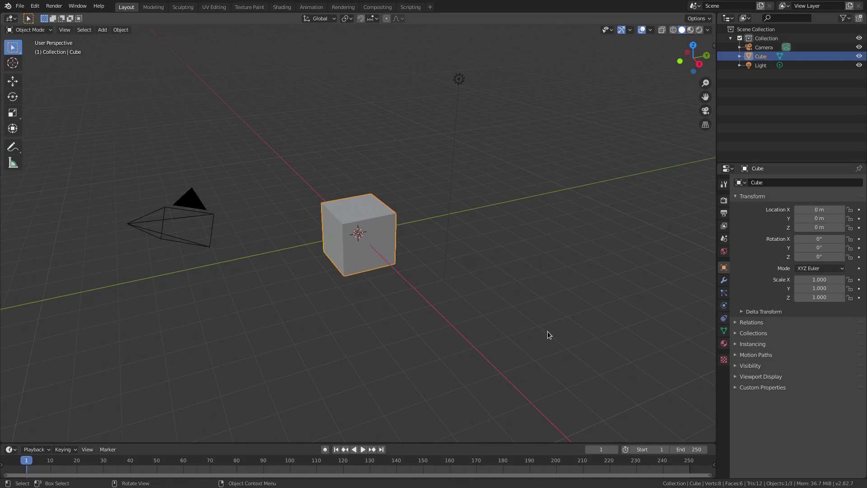
- Add a Wave modifier to the cube and play the animation to preview its effect
scroll(421, 286, up, 2)
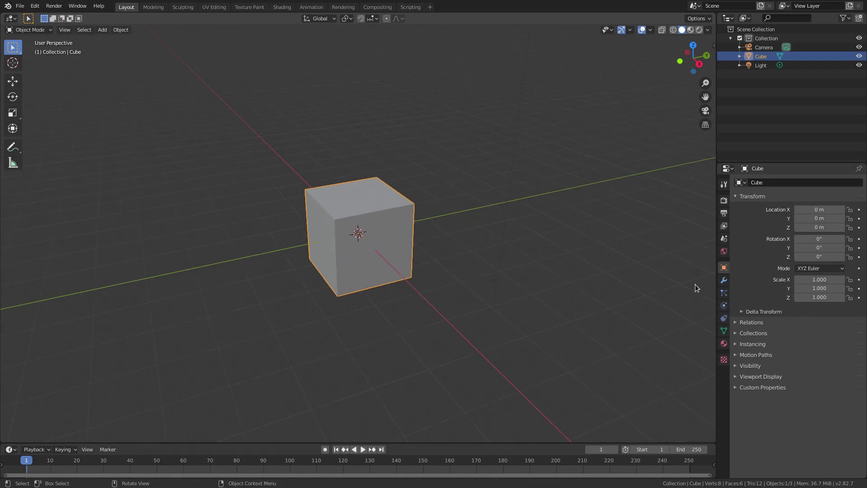
click(723, 281)
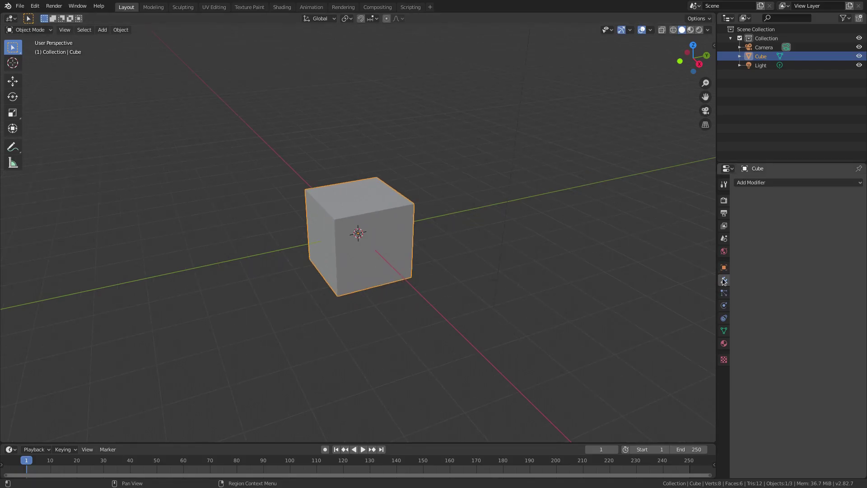
click(765, 185)
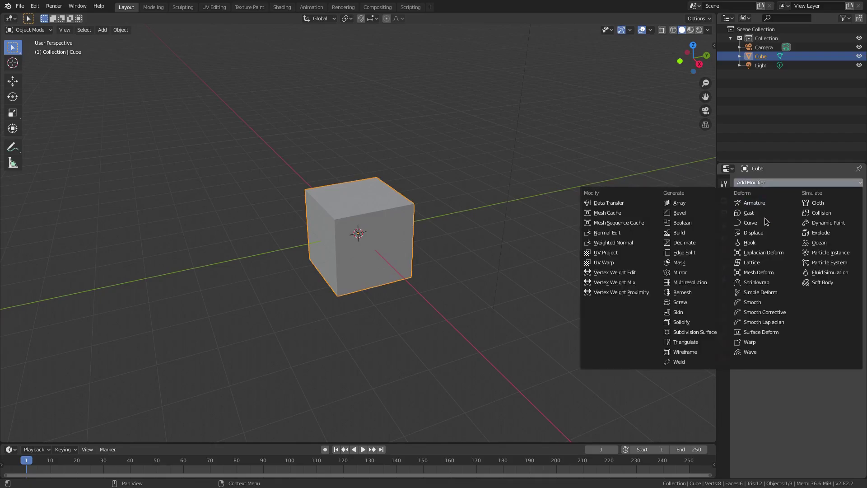
click(763, 352)
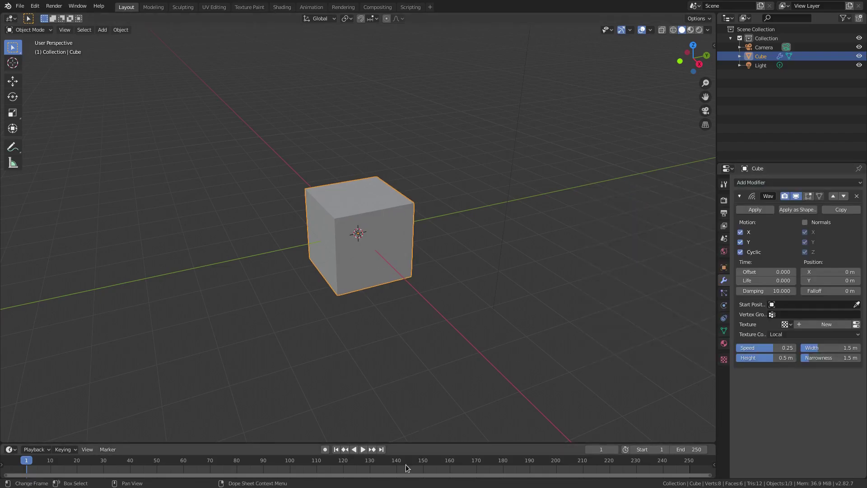
click(362, 449)
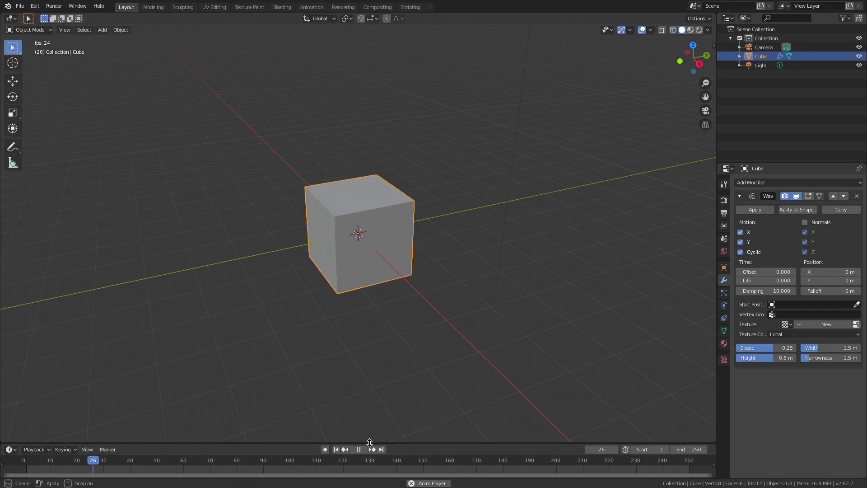
drag(372, 443, 372, 430)
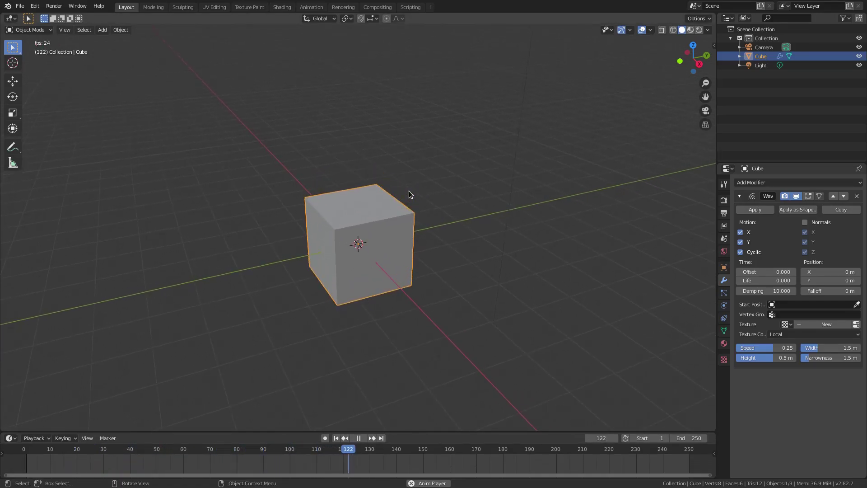
right_click(380, 203)
click(380, 204)
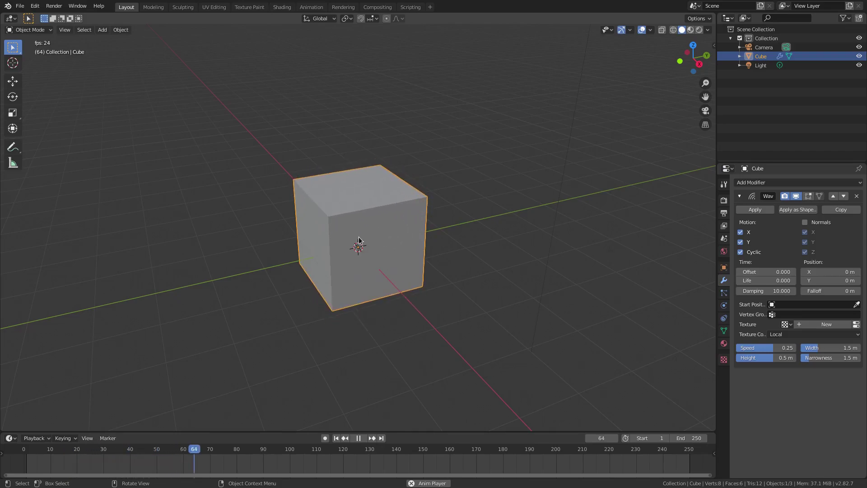
key(Escape)
key(Tab)
key(Tab)
key(Tab)
key(Tab)
key(Tab)
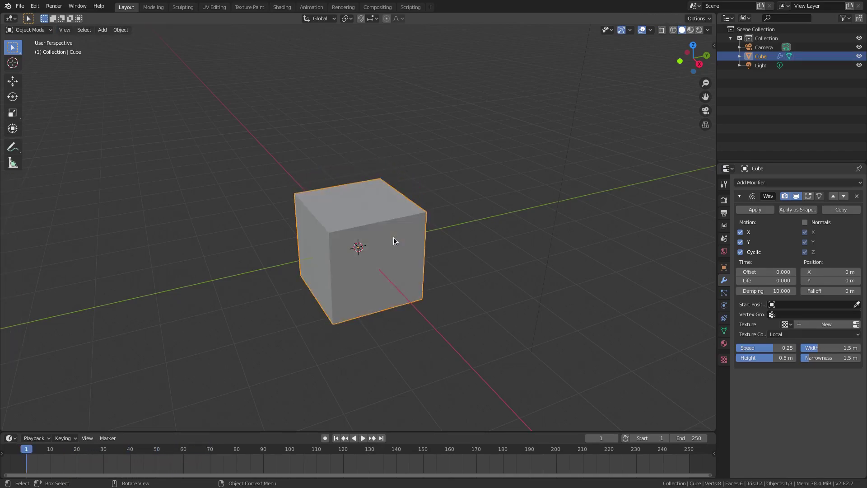
key(Tab)
key(Tab)
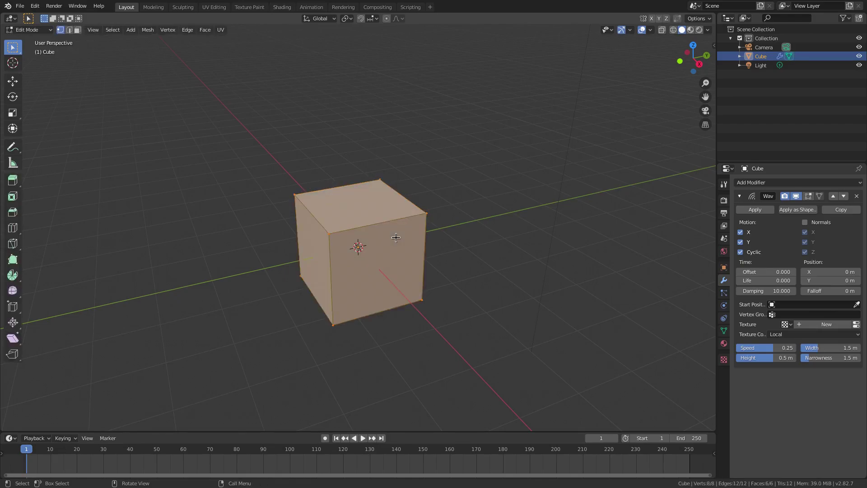
key(Tab)
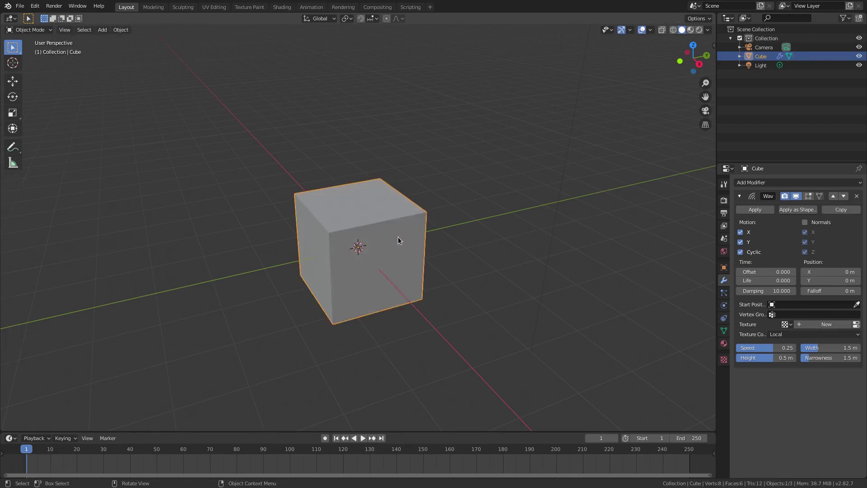
- Subdivide the cube's entire mesh four times in Edit Mode, and return to Object Mode
key(Tab)
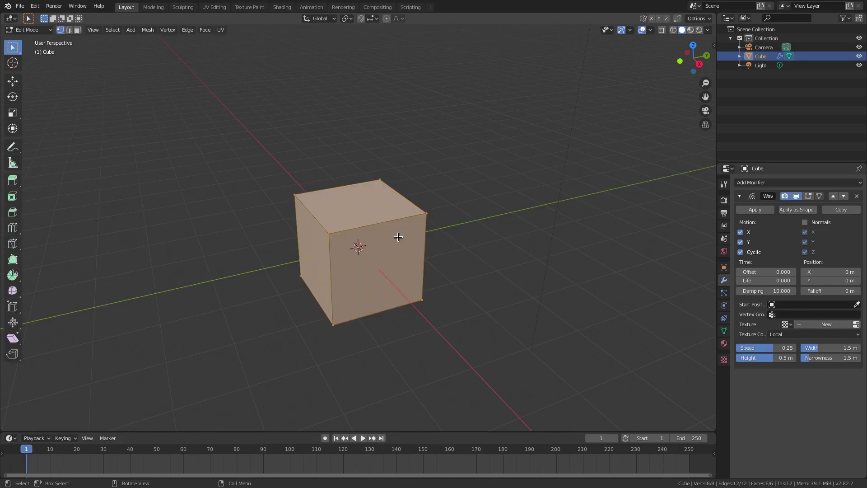
right_click(364, 194)
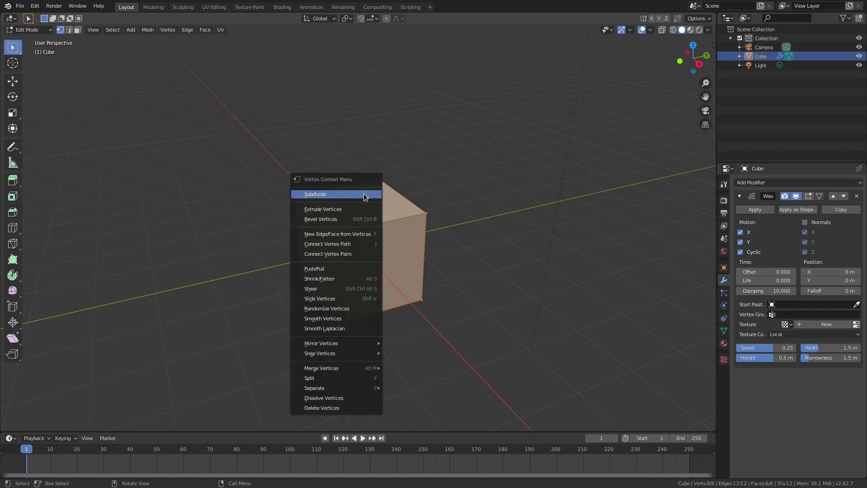
click(319, 194)
right_click(319, 195)
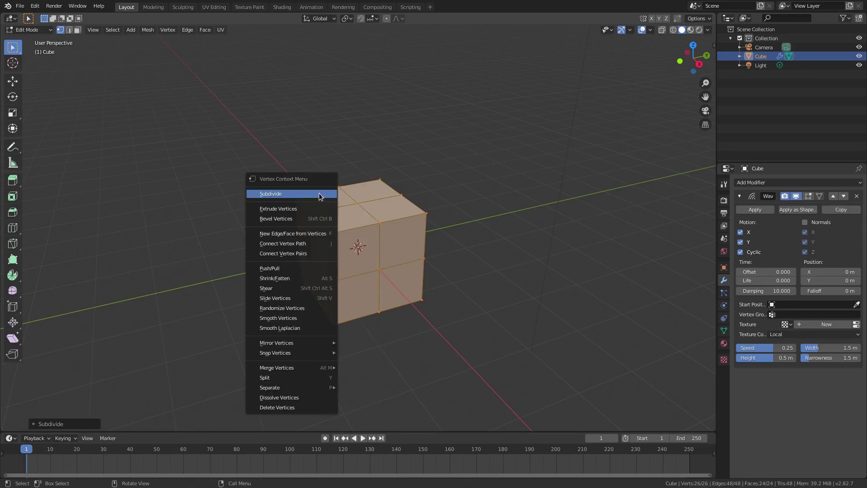
click(319, 195)
right_click(320, 196)
click(319, 195)
right_click(319, 195)
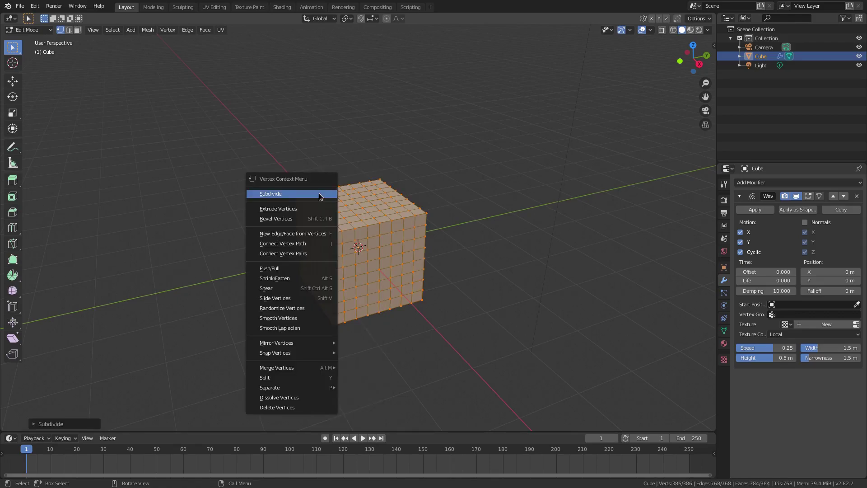
click(319, 194)
scroll(372, 286, up, 2)
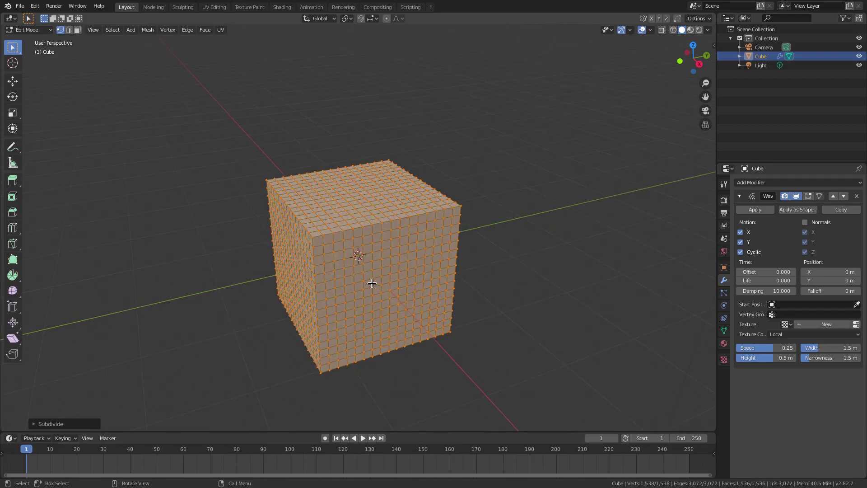
middle_drag(504, 261, 510, 277)
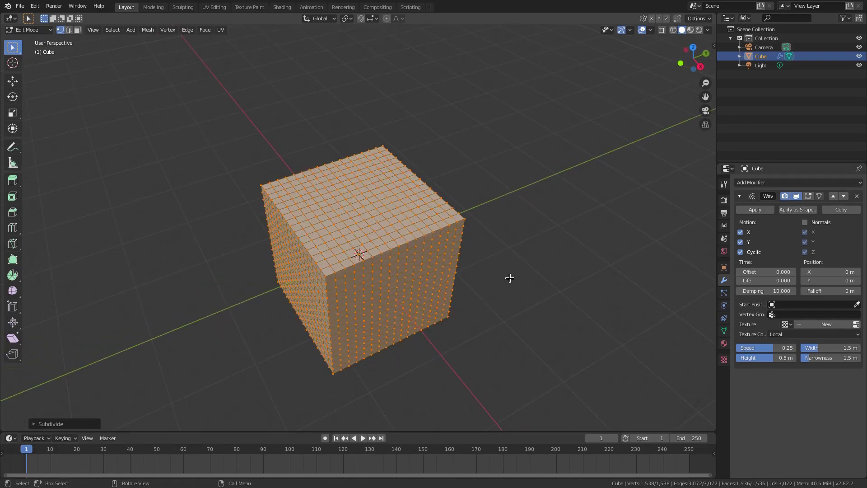
key(Tab)
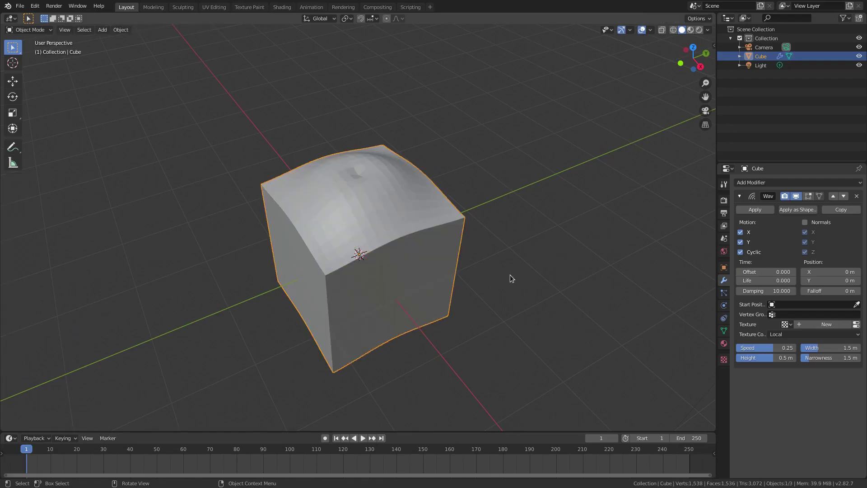
- Play the animation and set the Wave modifier's narrowness to 4 m
click(363, 438)
middle_drag(406, 329, 397, 310)
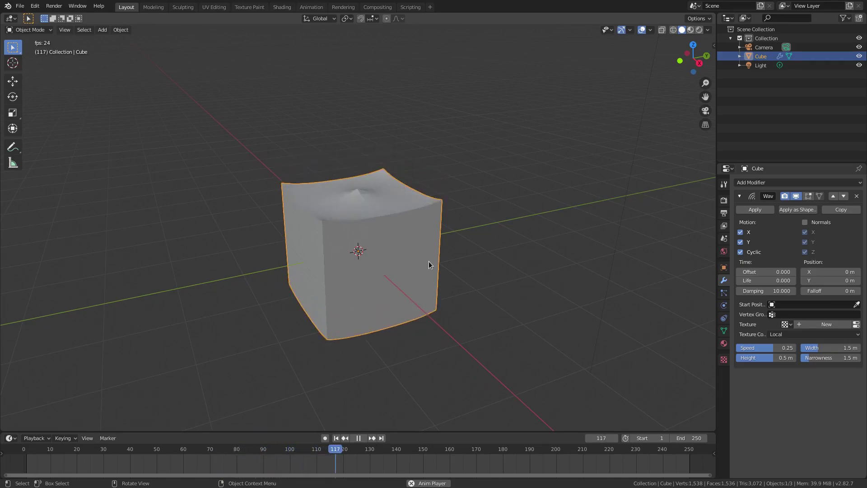
scroll(409, 267, up, 1)
middle_drag(409, 267, 419, 269)
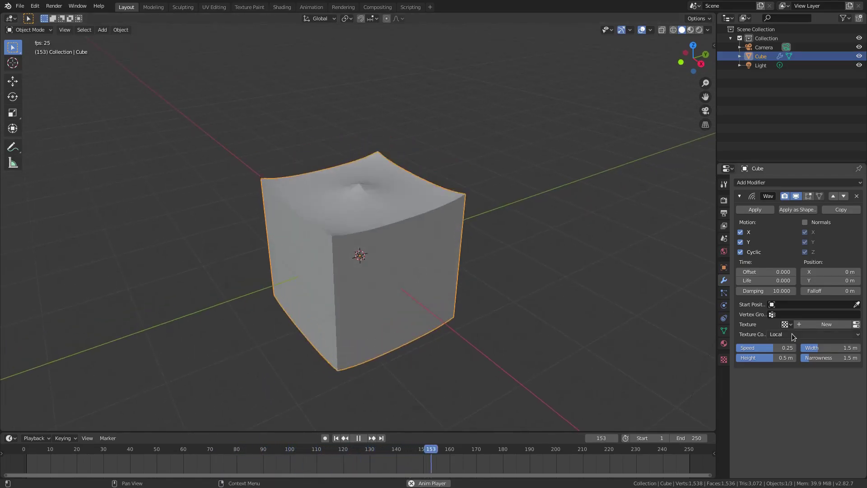
drag(823, 358, 837, 358)
click(832, 357)
text(4)
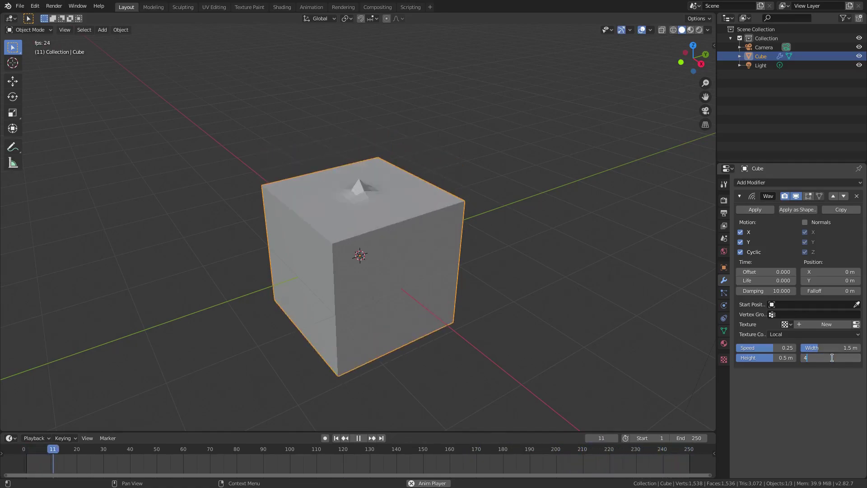
key(Return)
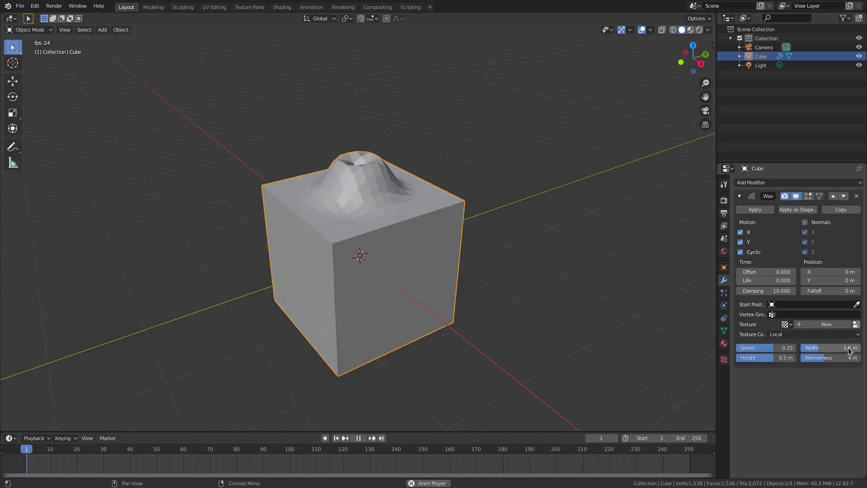
- Set the Wave modifier's width to 2.5 m, speed to 0.10 and height to 0.86 m
drag(849, 351, 866, 352)
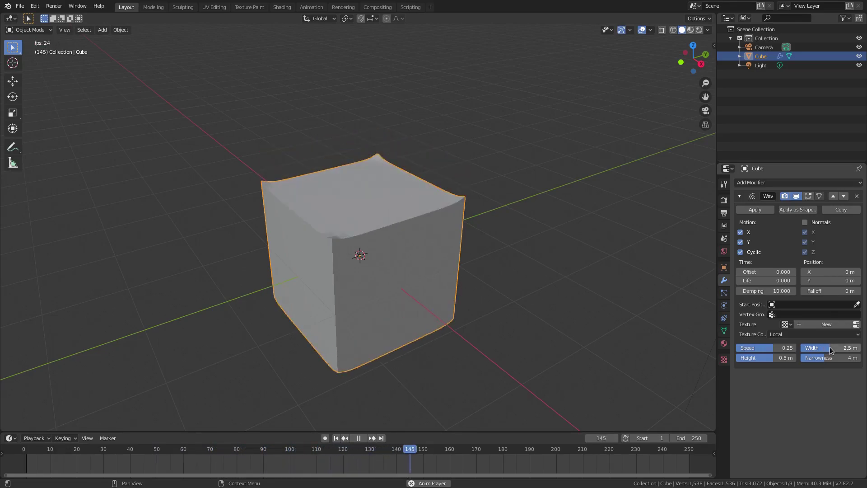
drag(785, 348, 769, 347)
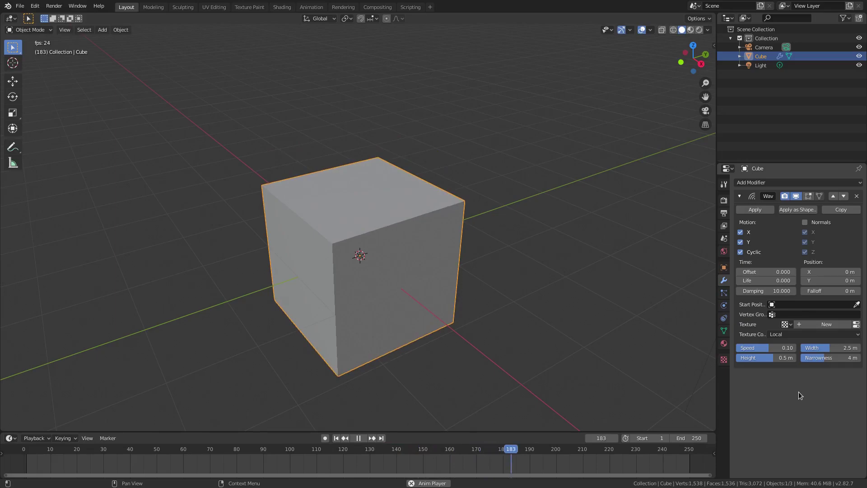
drag(780, 358, 778, 358)
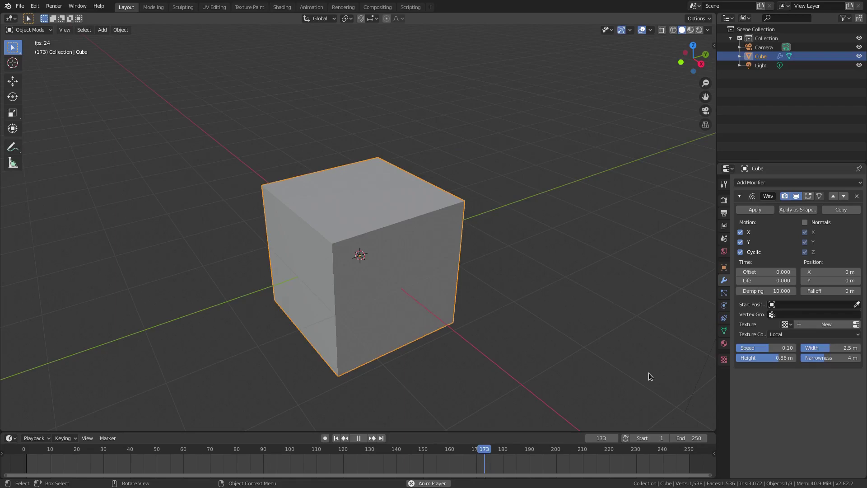
- Rotate the cube 90° about the global X axis so the wave faces sideways
text(r)
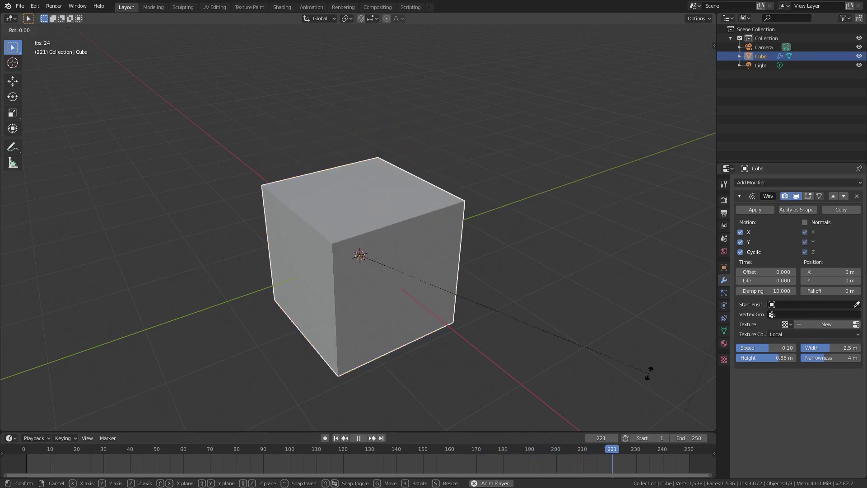
text(x)
text(90)
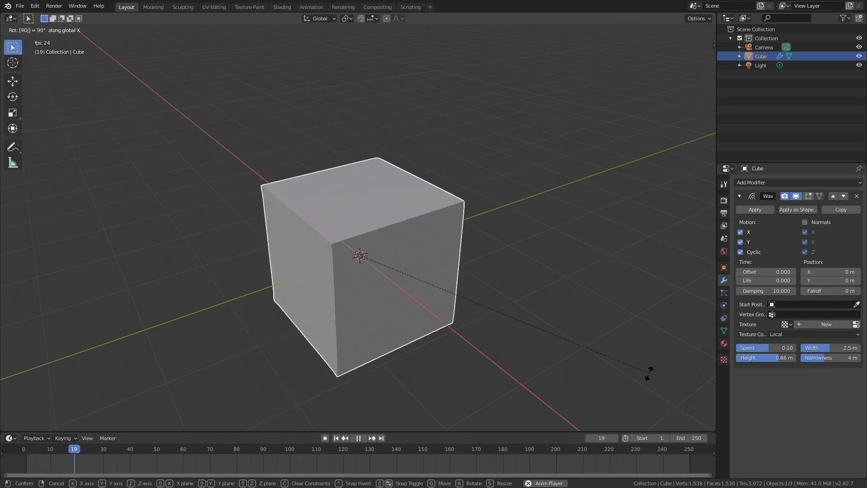
key(Return)
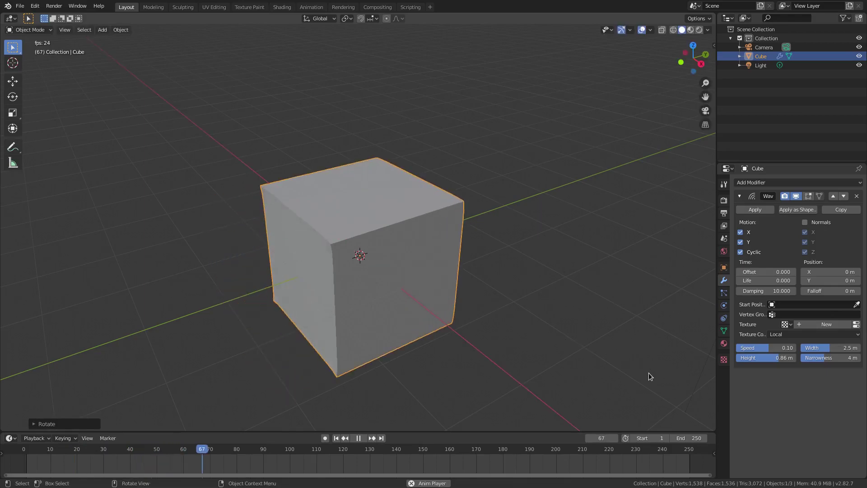
middle_drag(471, 343, 568, 308)
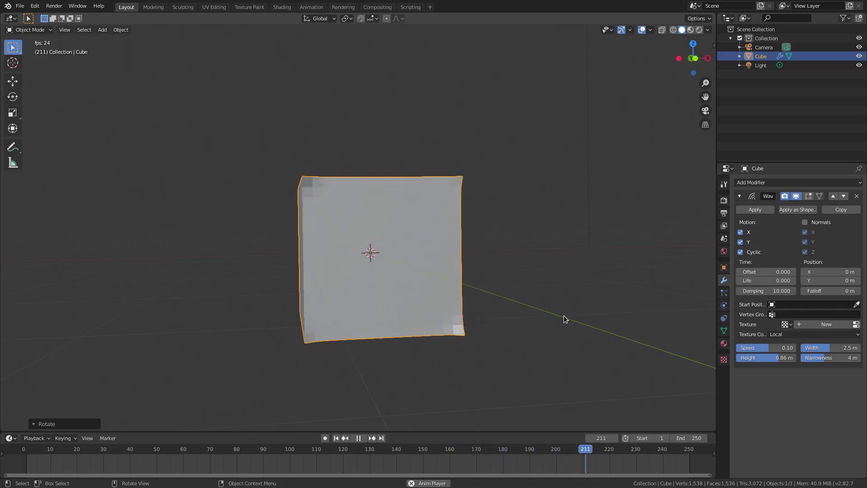
- Collapse the Wave modifier's settings and add a Subdivision Surface modifier to the cube
click(739, 196)
click(739, 196)
click(739, 196)
click(740, 196)
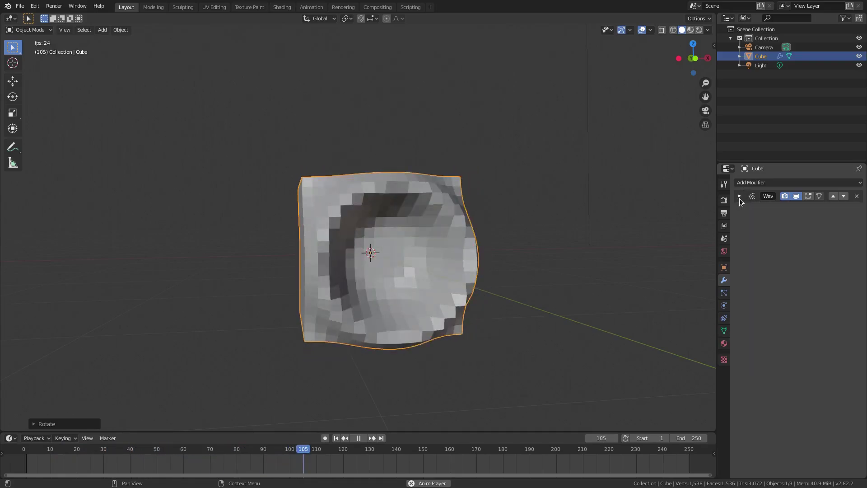
click(739, 196)
click(749, 183)
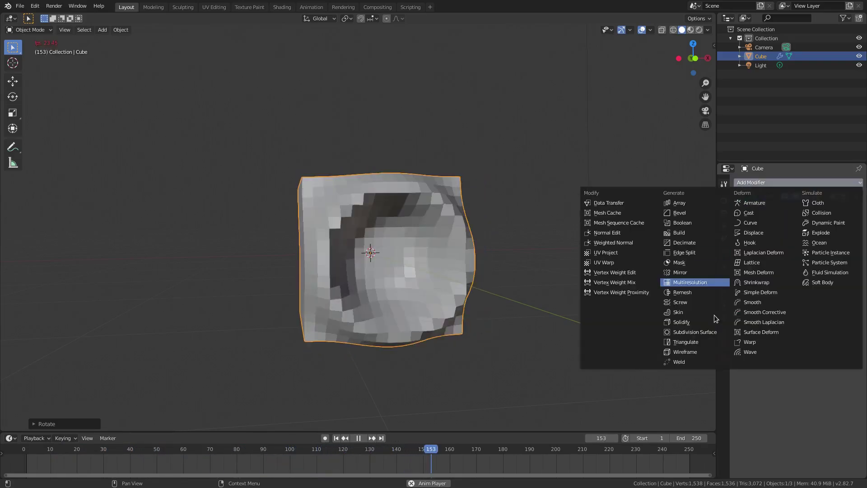
click(681, 351)
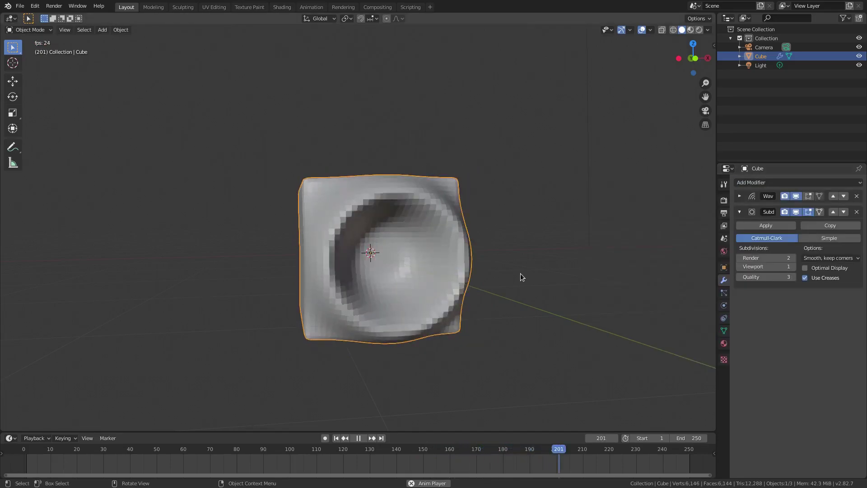
middle_drag(416, 302, 474, 303)
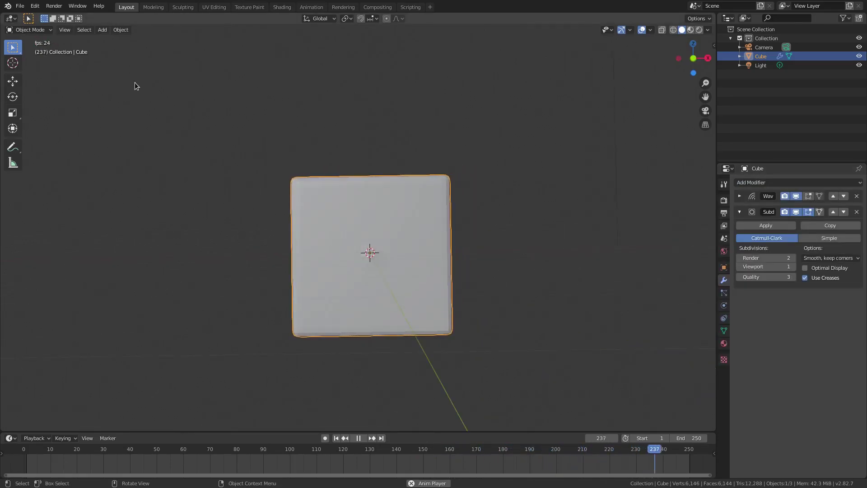
- Apply Shade Smooth to the cube and inspect the rippling surface during playback
click(121, 30)
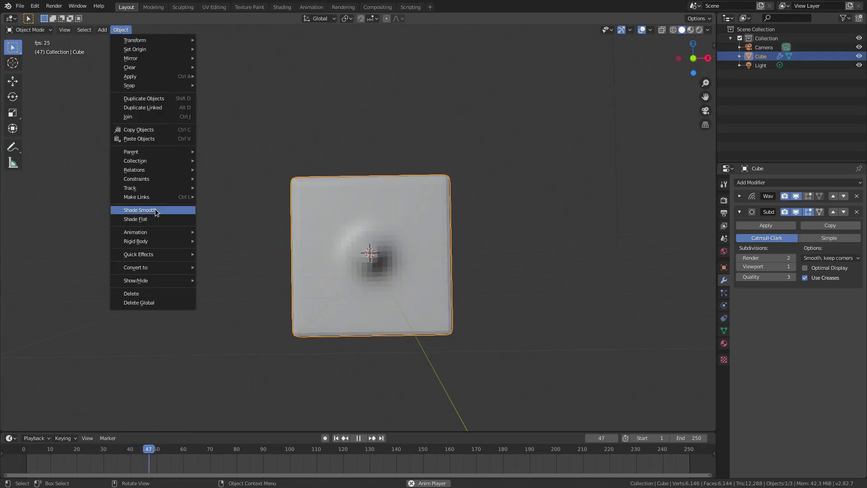
click(140, 210)
middle_drag(467, 262, 648, 244)
- Set the Subdivision Surface viewport level to 2 and turn off the modifier's viewport display
click(791, 267)
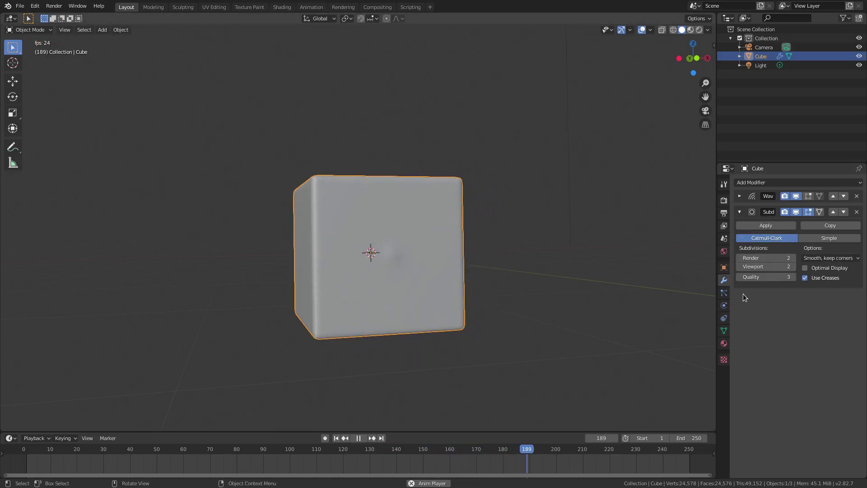
click(795, 212)
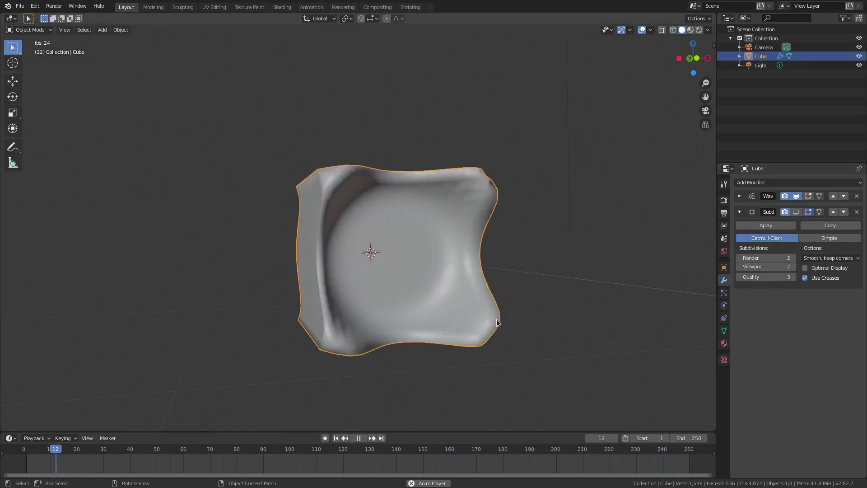
- Turn the Subdivision Surface modifier's viewport display back on and compare the cube's surface during playback
click(796, 212)
click(796, 212)
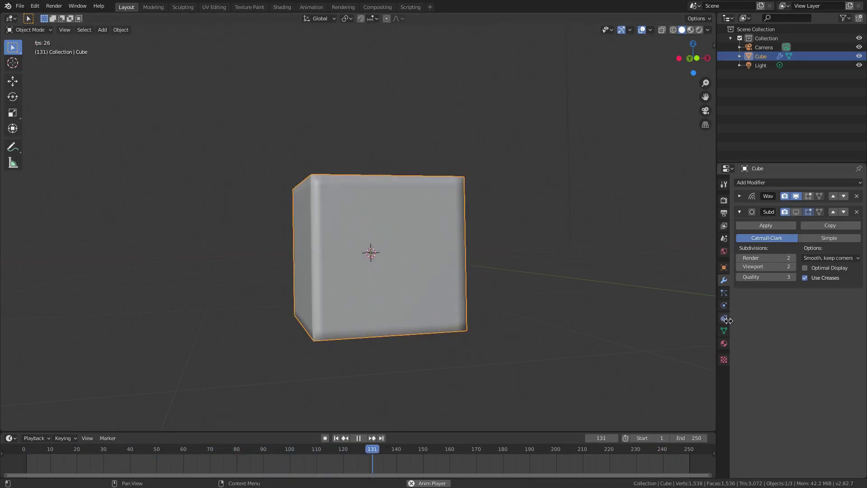
middle_drag(458, 330, 443, 329)
scroll(443, 329, down, 1)
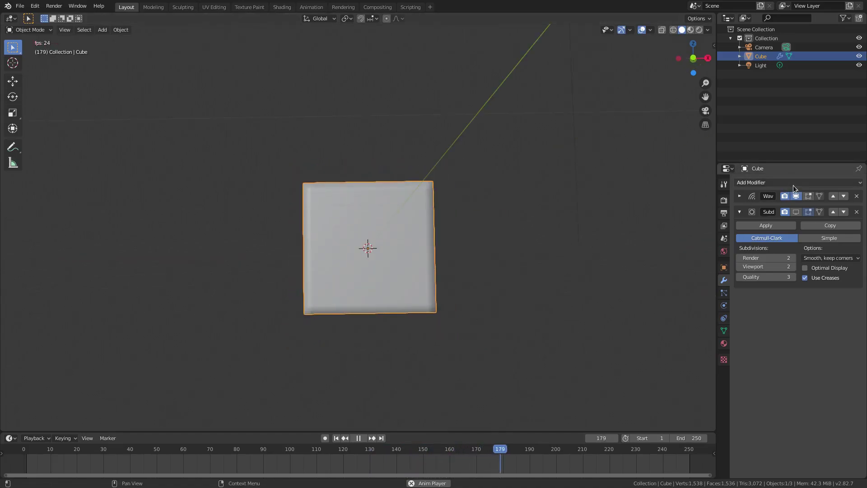
click(796, 212)
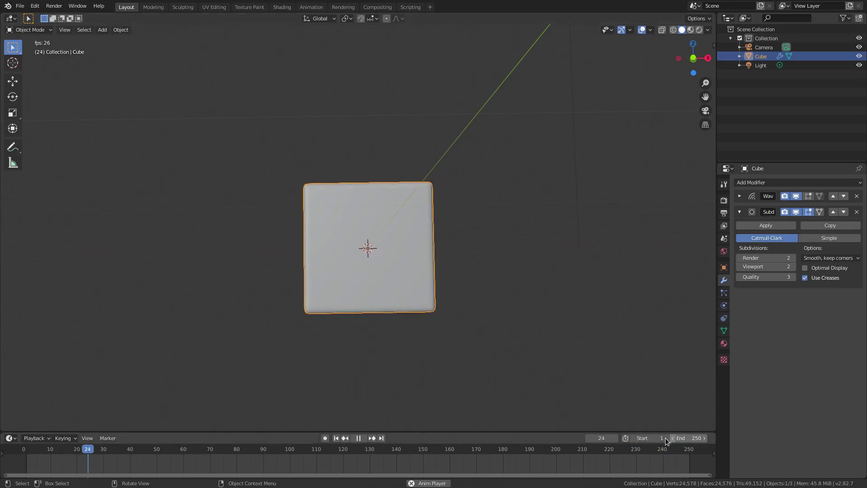
- Set the animation's frame range to start at 0 and end at 50, and stop playback
drag(654, 438, 652, 437)
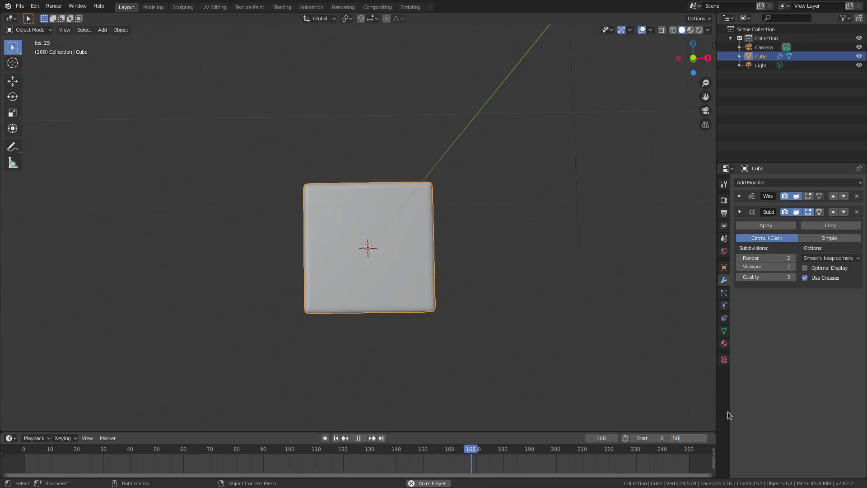
key(Return)
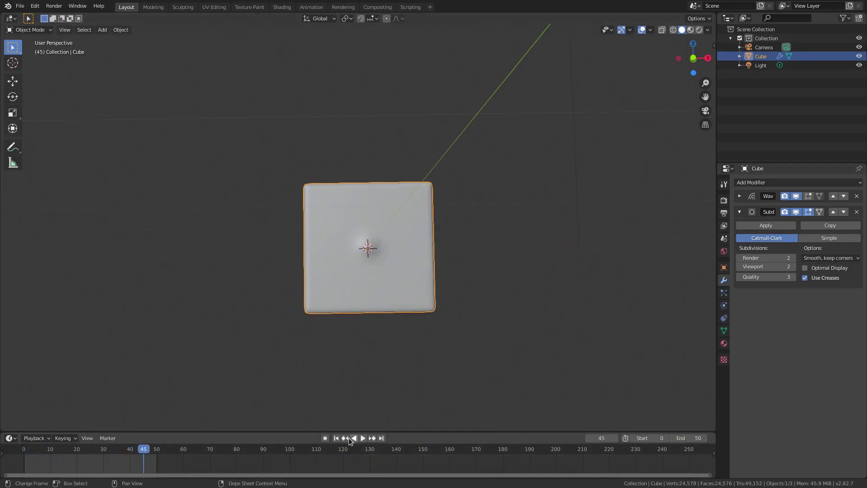
middle_drag(165, 460, 330, 460)
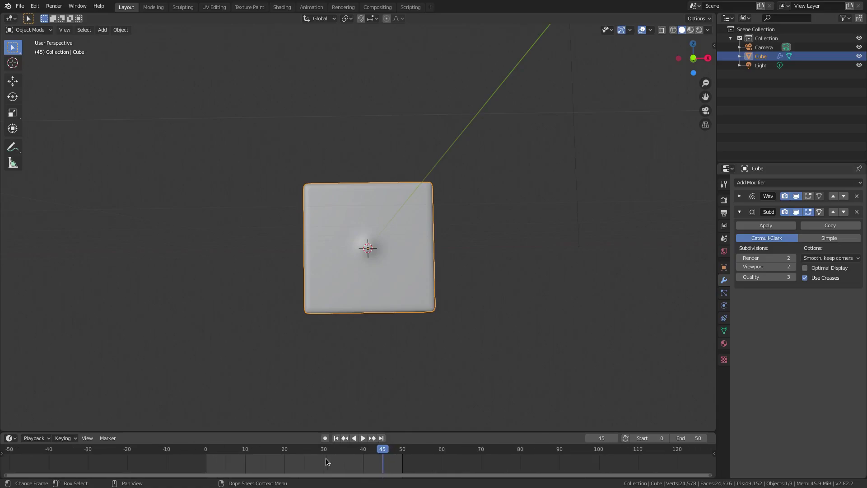
drag(324, 431, 321, 417)
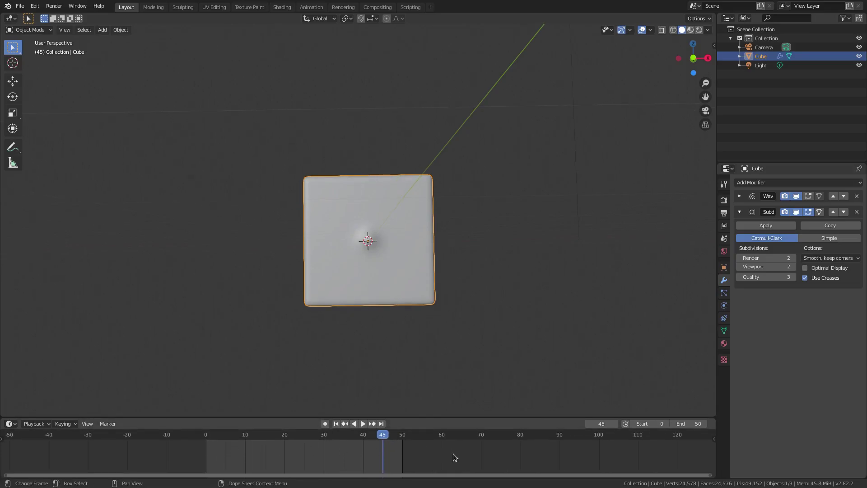
middle_drag(489, 229, 511, 234)
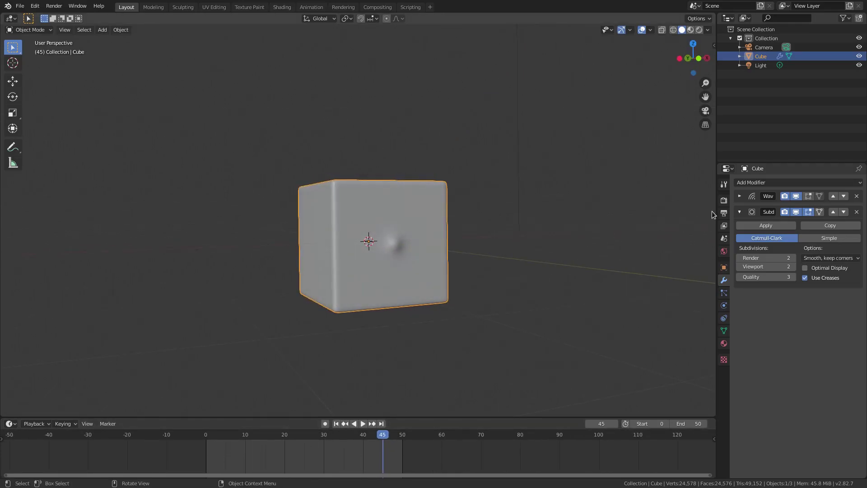
- Set the scene's output frame rate to 60 fps
click(721, 203)
click(724, 212)
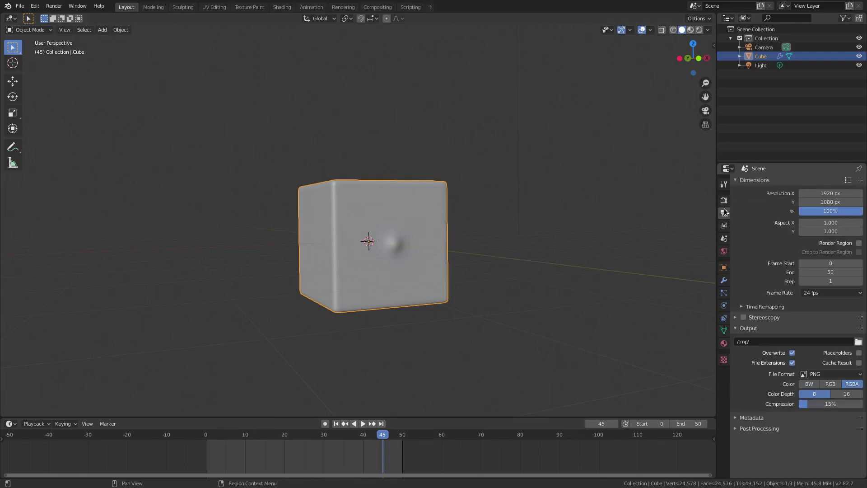
click(812, 293)
click(826, 365)
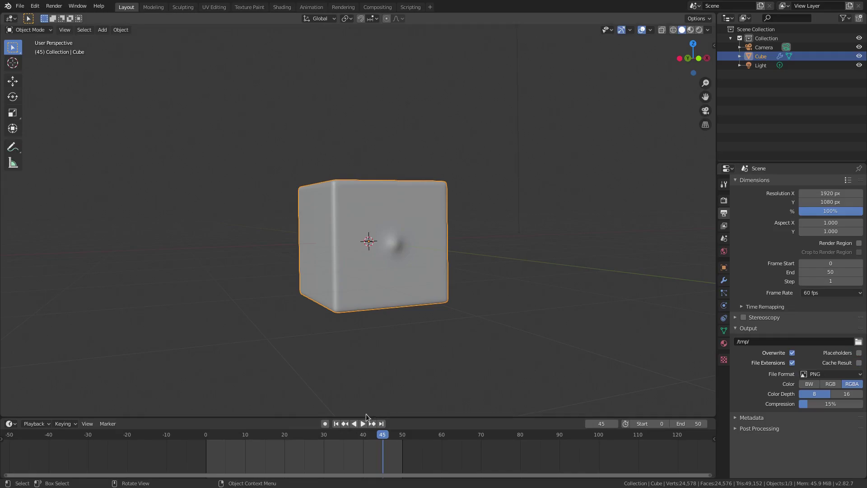
- Play back the ripple animation to check how it loops and set the end frame to 54
click(364, 423)
click(364, 424)
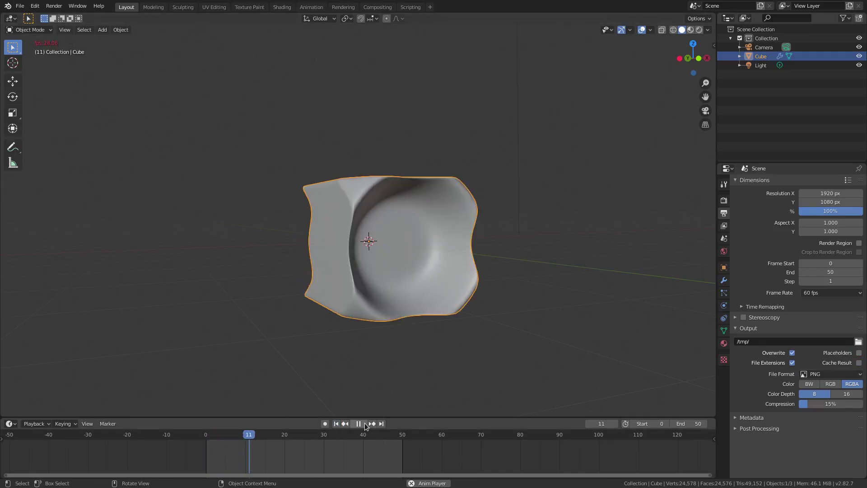
scroll(594, 318, up, 5)
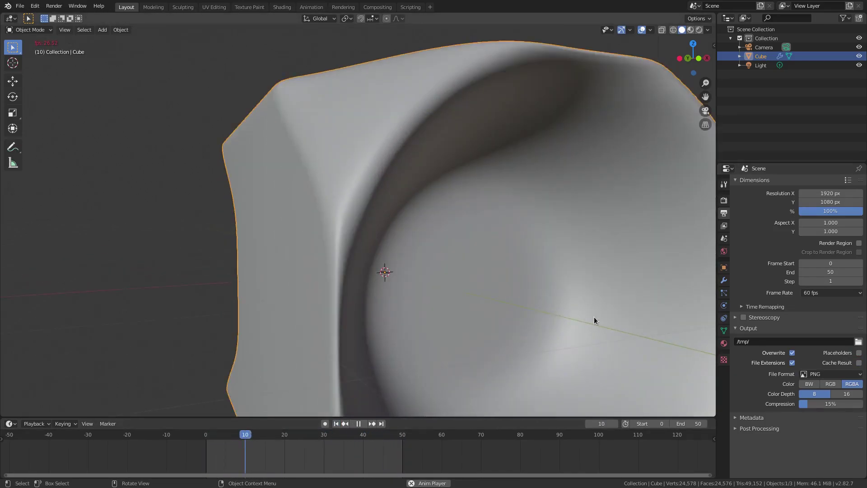
scroll(594, 317, down, 6)
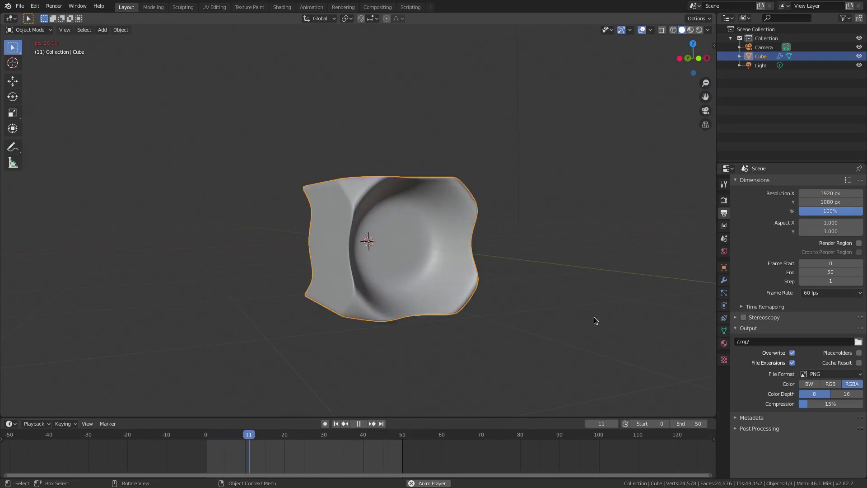
click(364, 423)
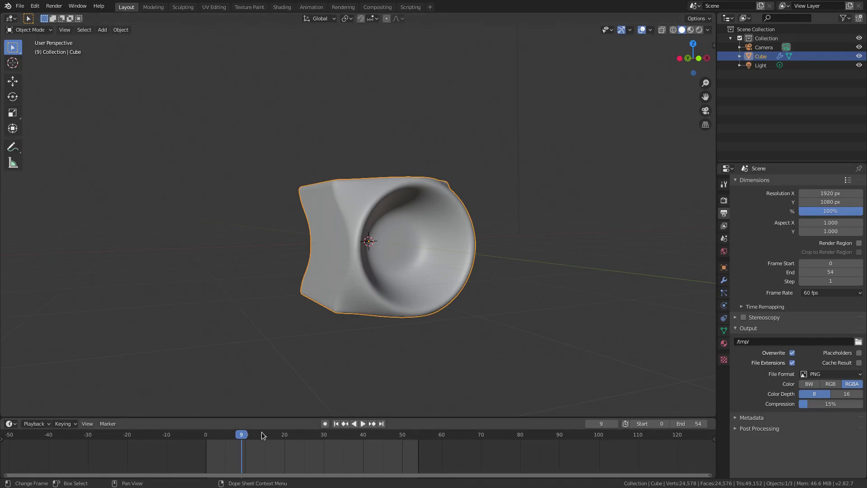
- Return to the first frame and set the Wave modifier's time offset to 16.8
click(336, 423)
middle_drag(398, 290, 381, 251)
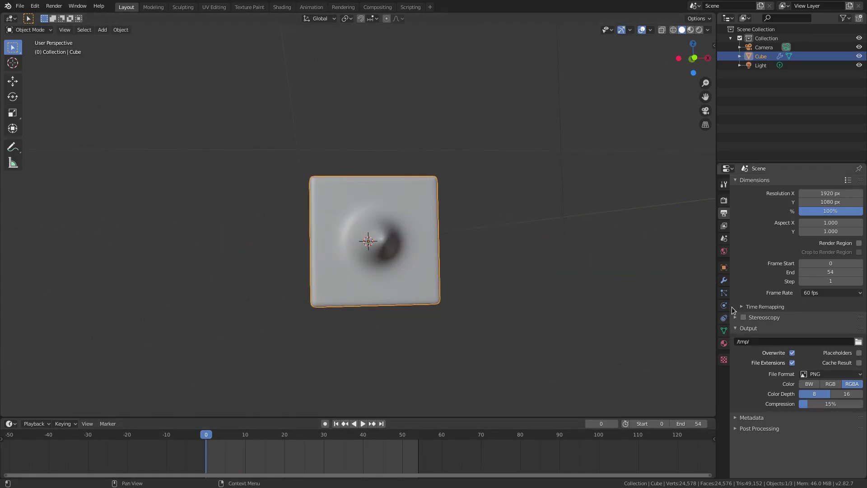
click(724, 280)
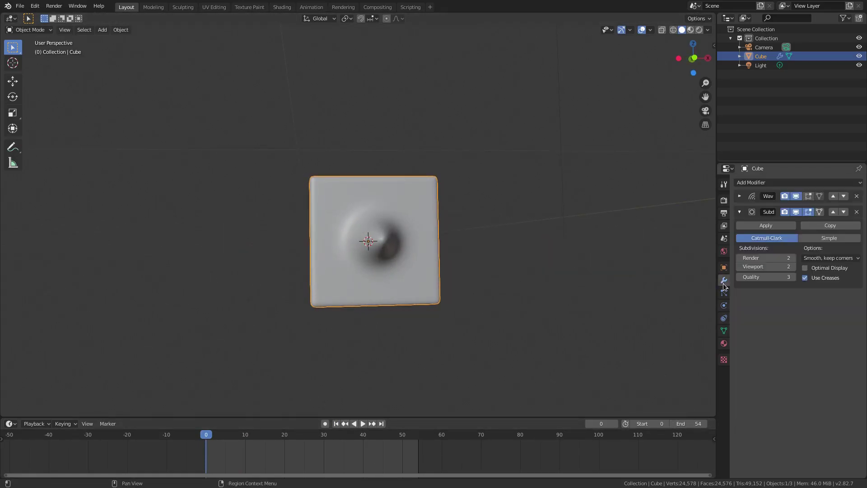
click(739, 196)
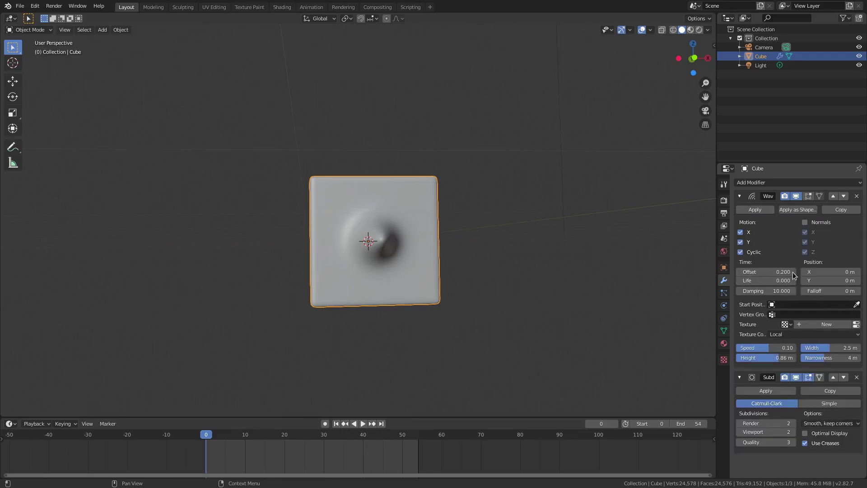
key(Return)
middle_drag(581, 281, 791, 267)
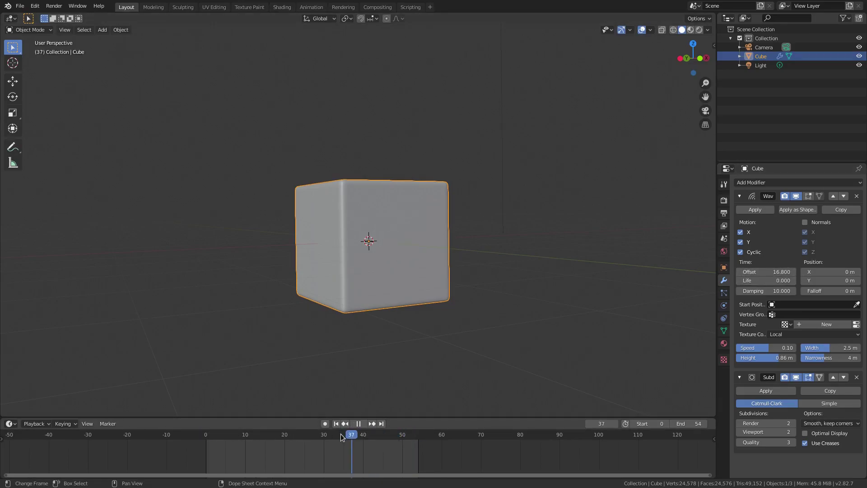
- Move the playhead to frame 40, set the end frame to 40 and play back the loop
drag(340, 434, 364, 435)
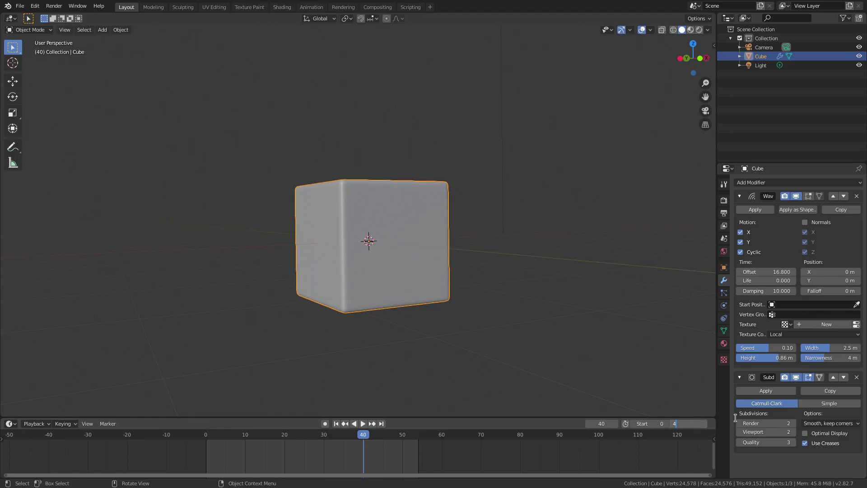
key(Return)
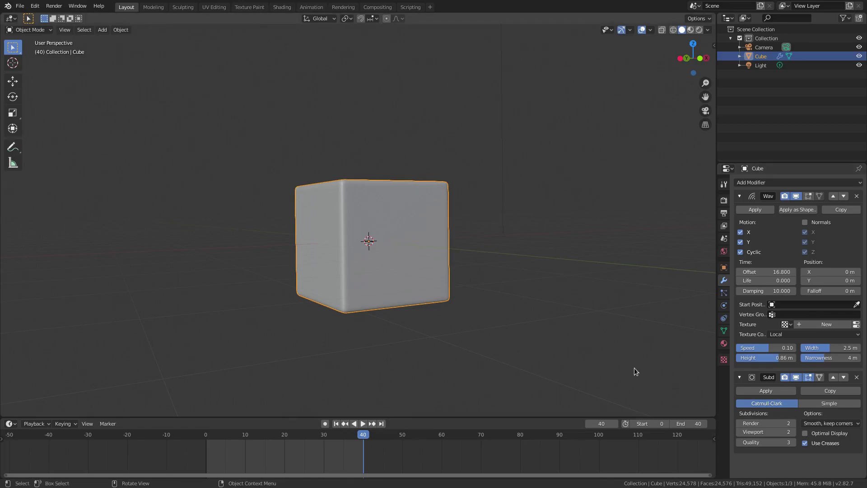
scroll(563, 338, up, 3)
alt+middle_drag(563, 337, 527, 337)
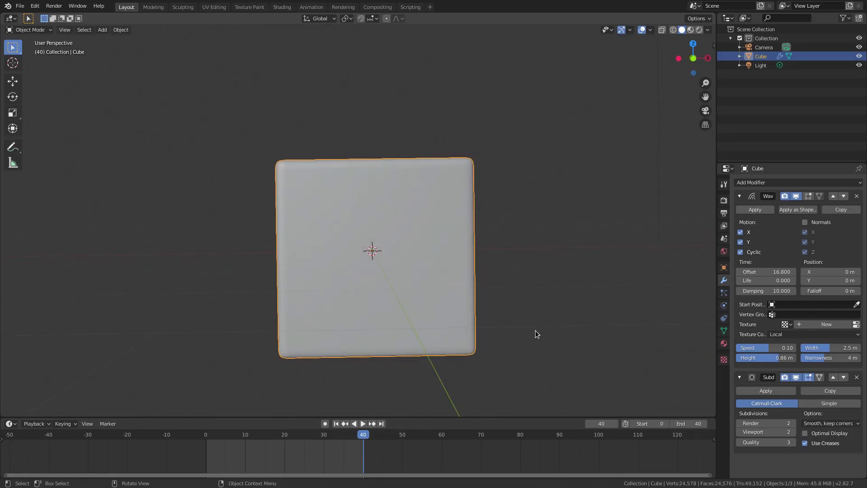
middle_drag(535, 326, 554, 327)
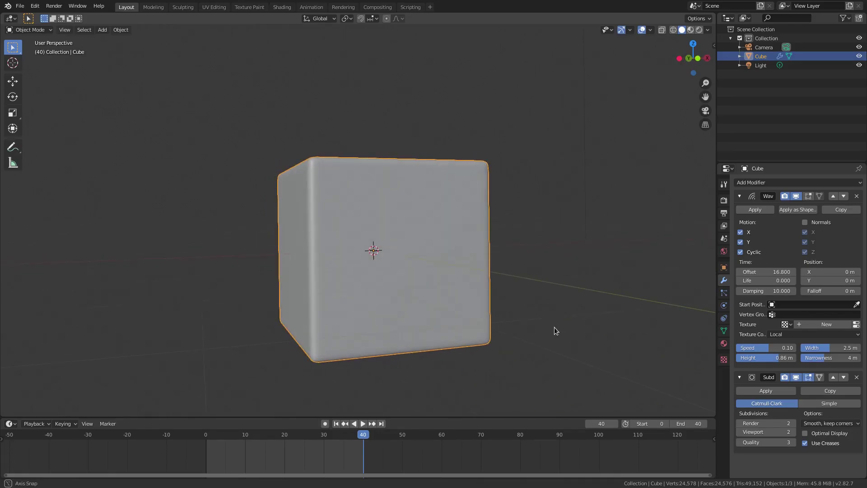
click(364, 424)
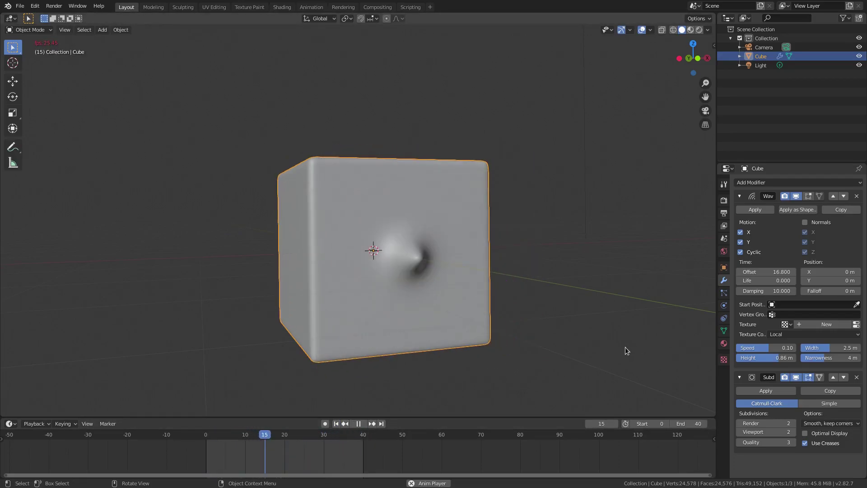
scroll(622, 346, down, 1)
middle_drag(617, 346, 603, 342)
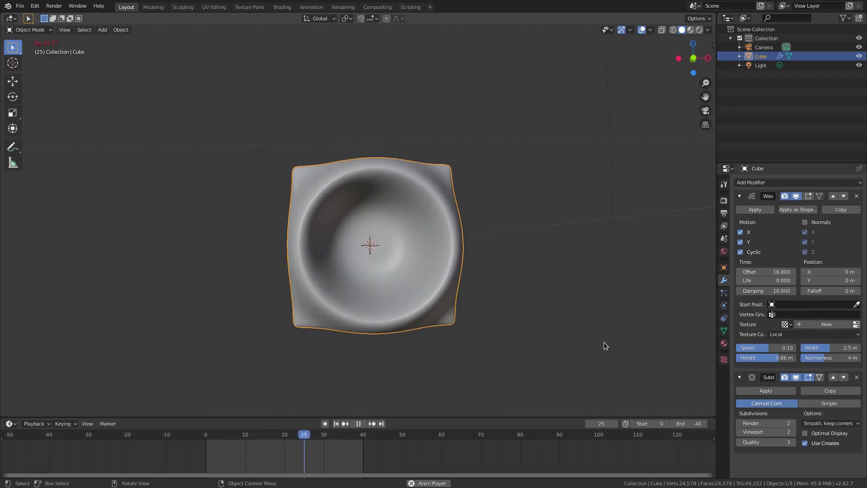
- Switch to the camera view and clear the camera's location and rotation
key(KP_0)
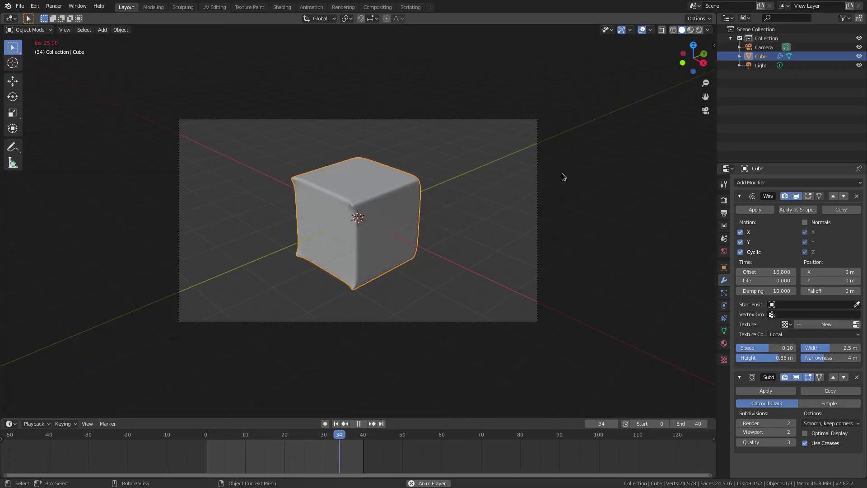
click(536, 186)
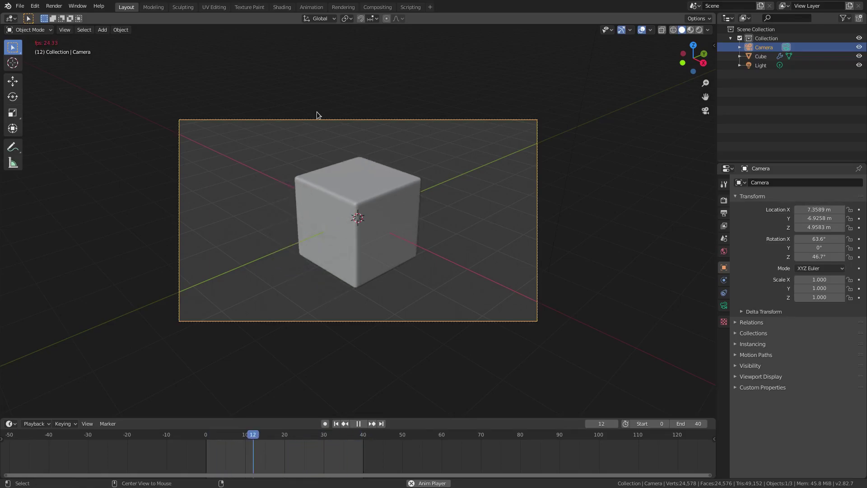
key(alt+g)
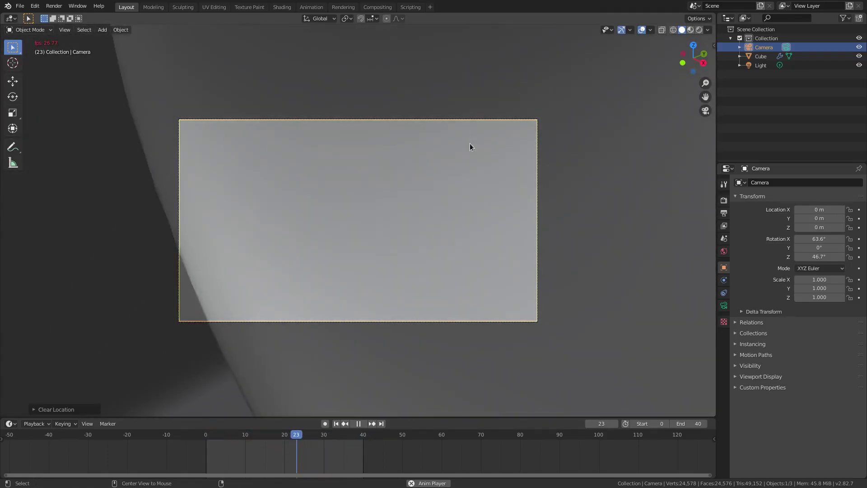
key(alt+r)
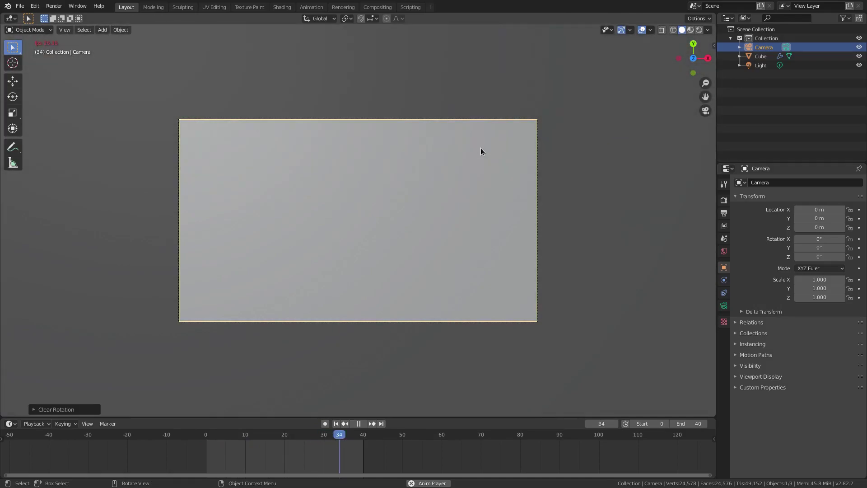
- Rotate the camera 90° about the global X axis
text(r90)
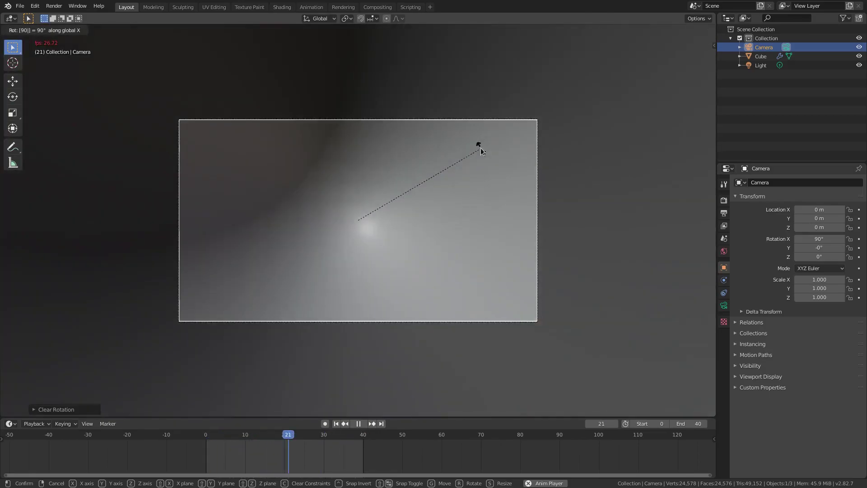
key(Return)
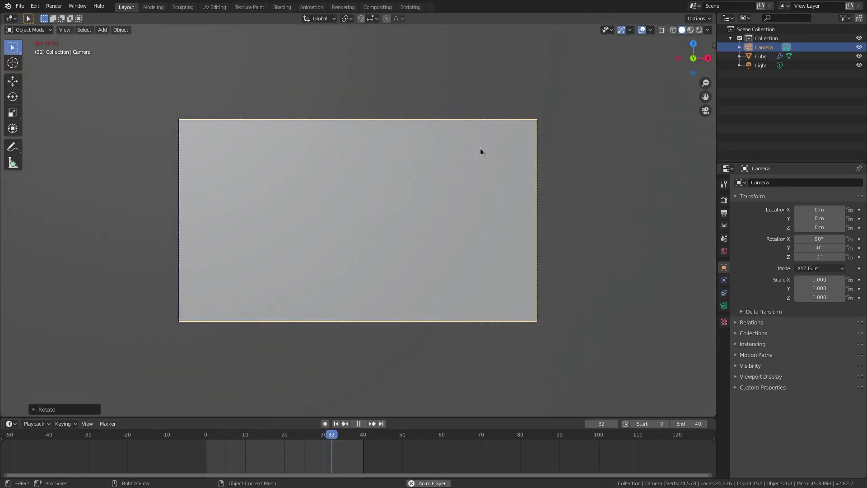
- Move the camera back along its local Z axis by about 11.48 m to frame the cube's front
key(g)
key(z)
key(z)
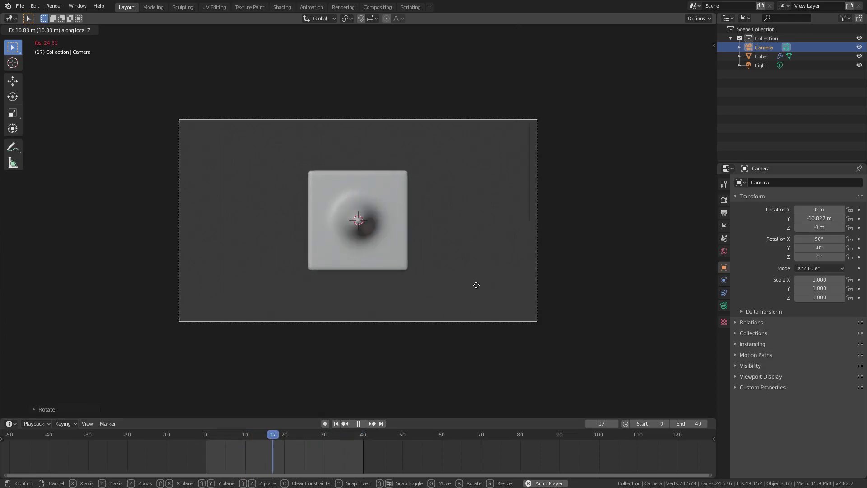
click(475, 289)
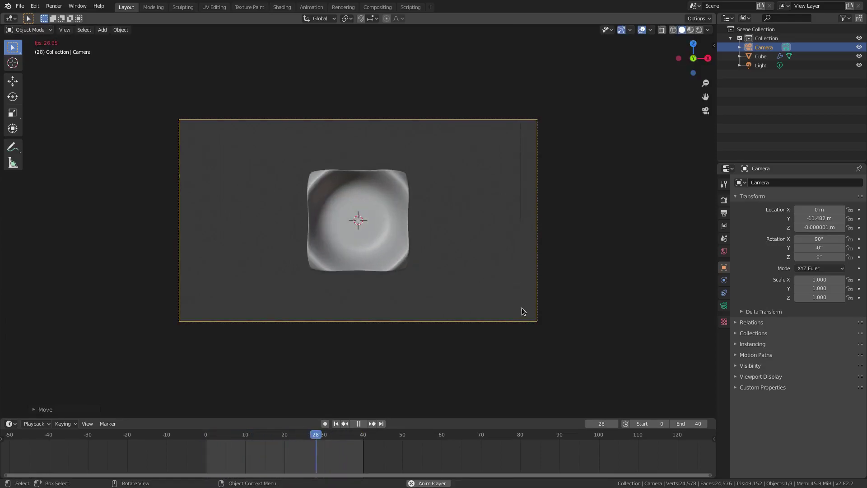
scroll(515, 301, up, 3)
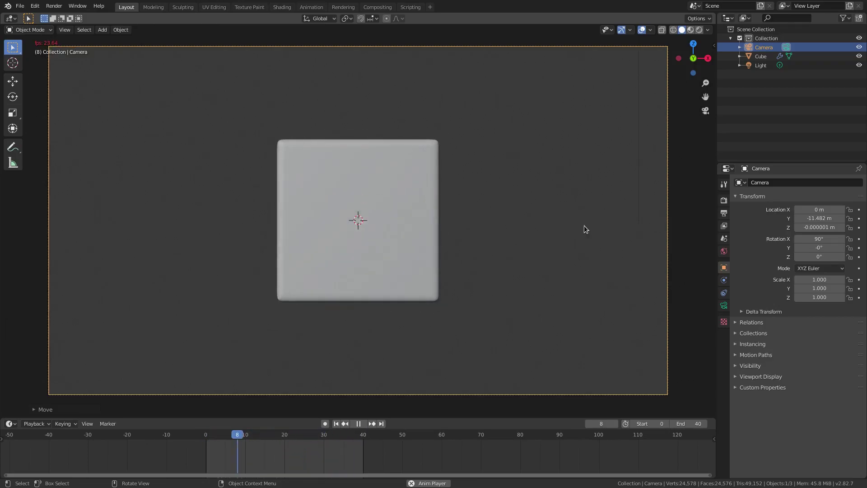
- Set the world background color to black
click(724, 252)
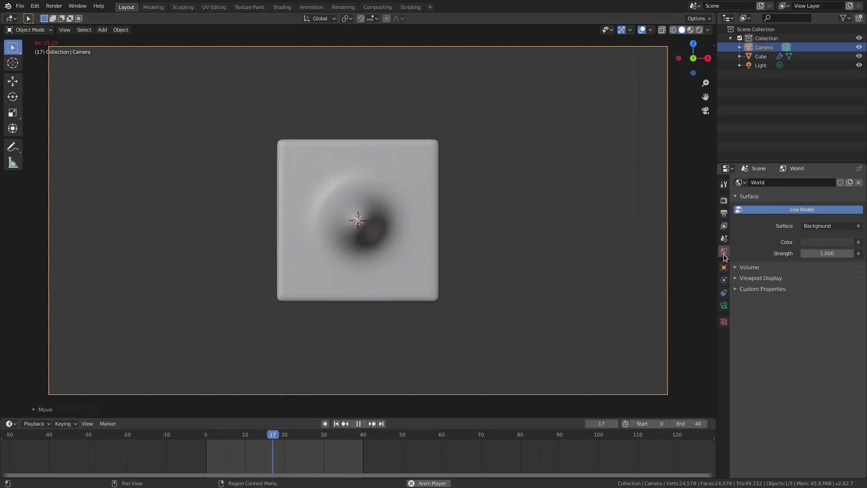
click(817, 241)
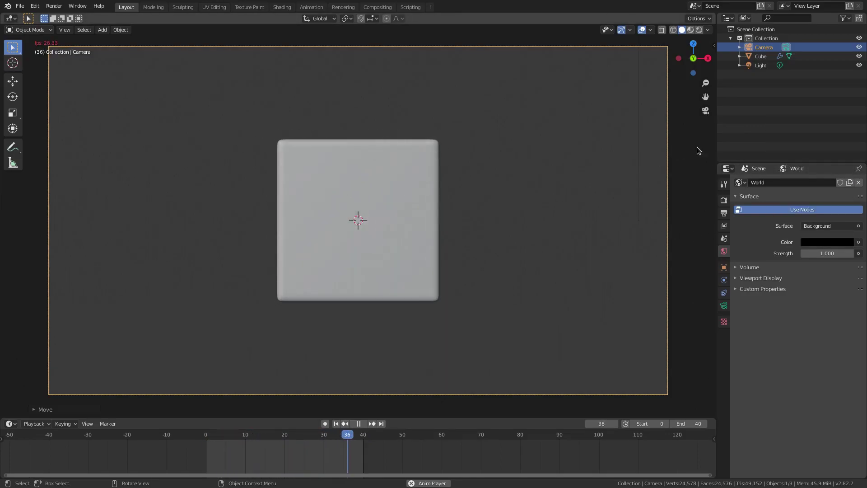
- Preview the scene in rendered shading and disable the viewport display of the cube's Subdivision modifier
click(700, 33)
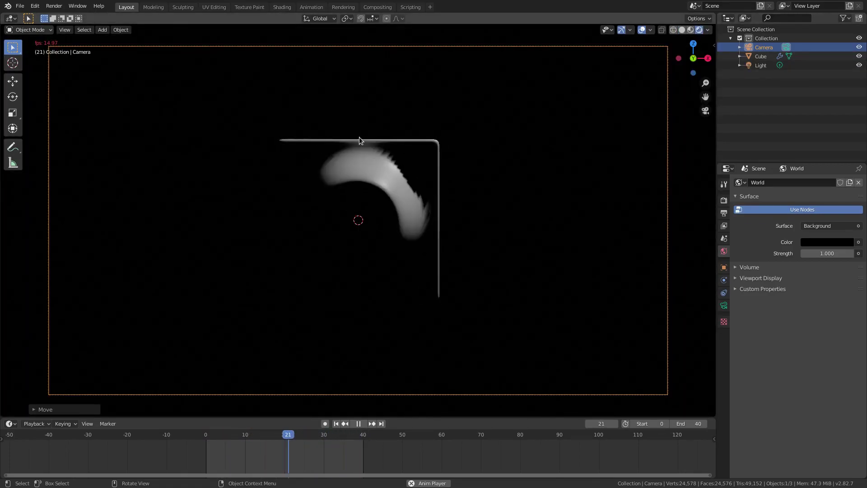
click(768, 66)
click(763, 55)
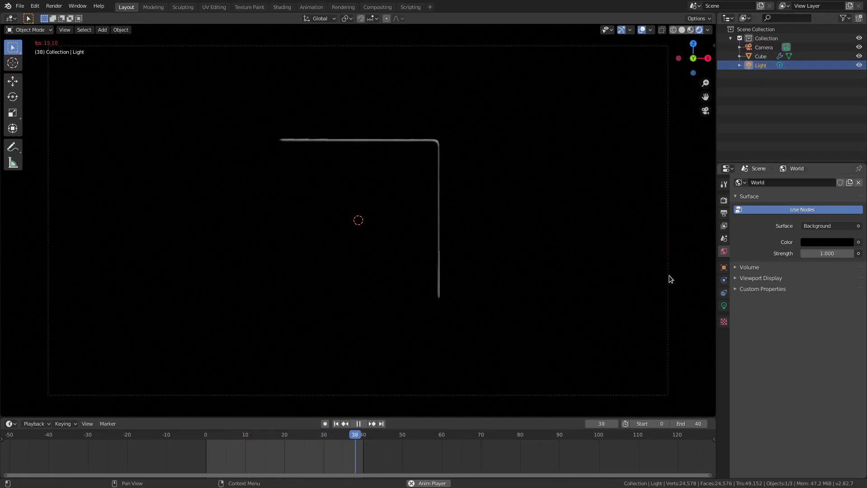
click(723, 281)
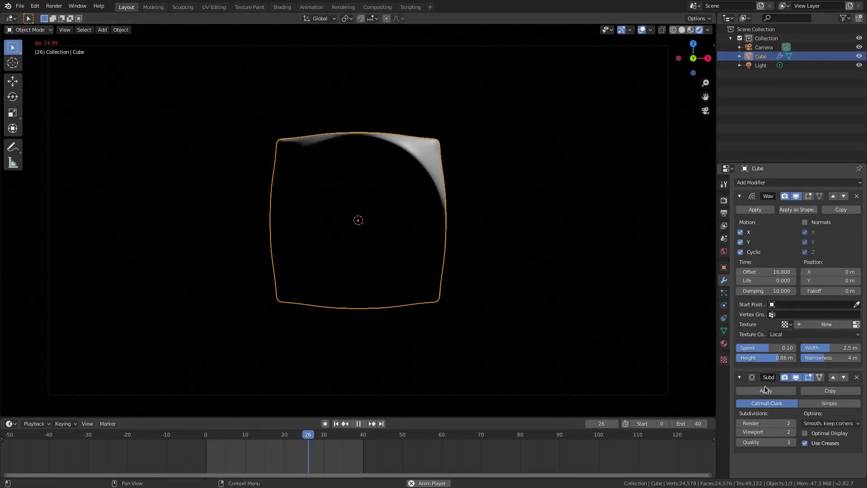
click(739, 377)
click(739, 195)
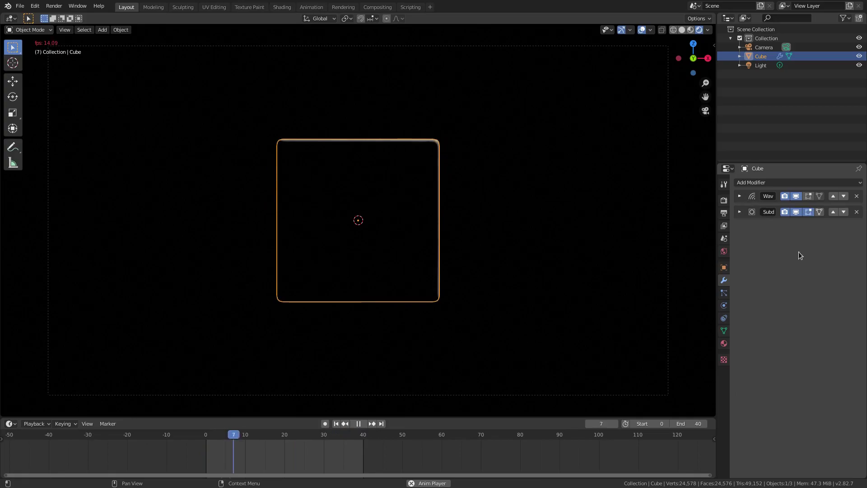
click(794, 212)
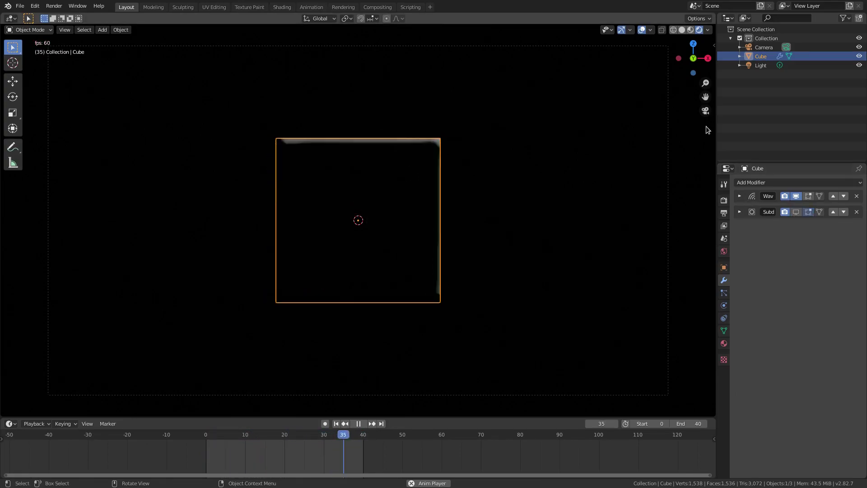
- Clear the light's location and rotation so it sits at the world origin
click(763, 65)
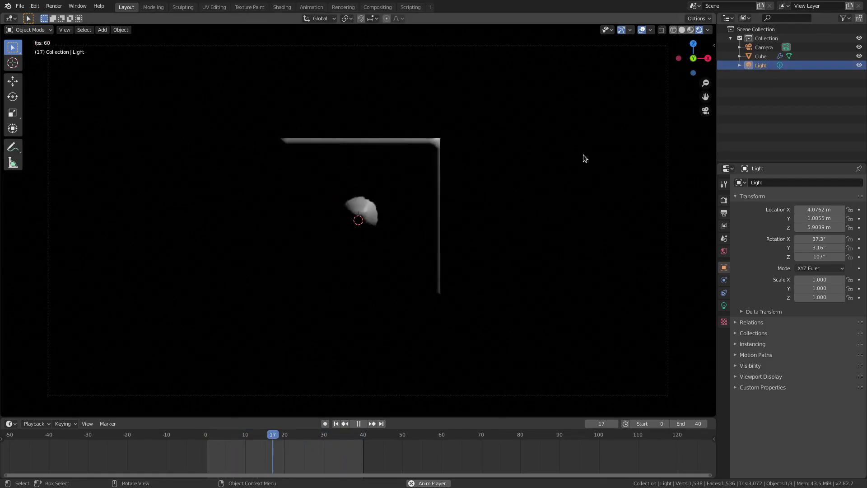
key(alt+r)
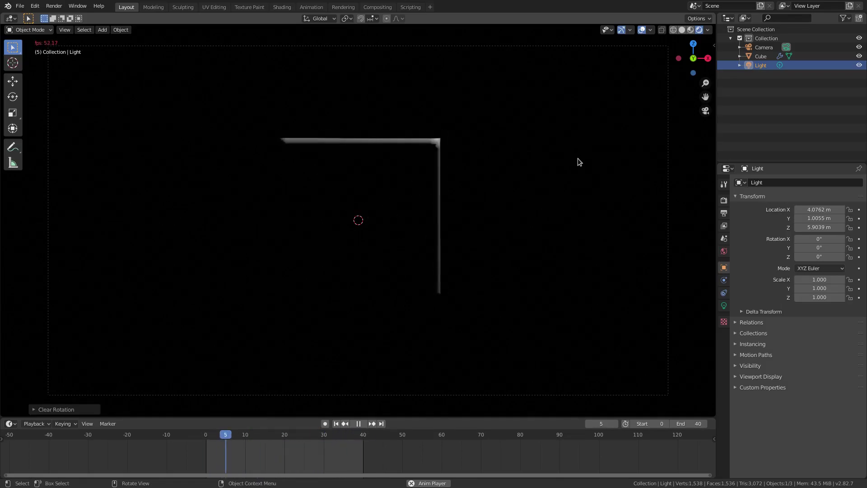
key(ctrl+z)
key(alt+g)
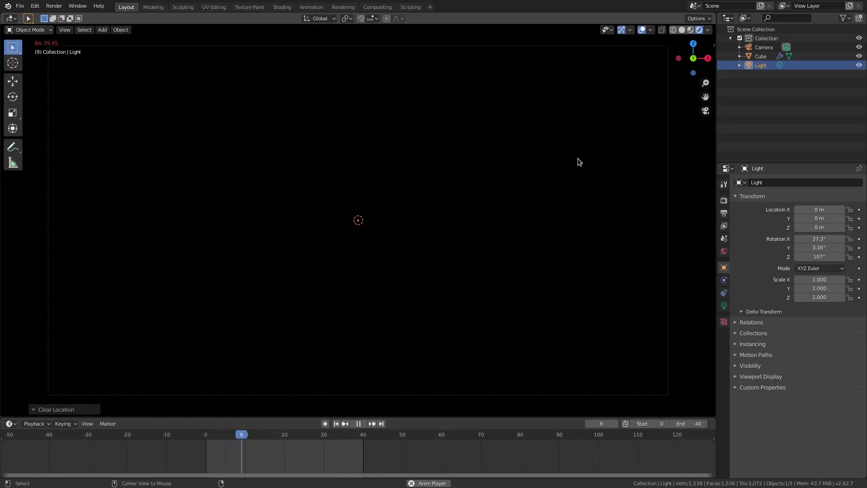
key(alt+r)
- Move the light along the global Y axis by about -4.18 m, out in front of the cube's rippling face
middle_drag(404, 253, 416, 238)
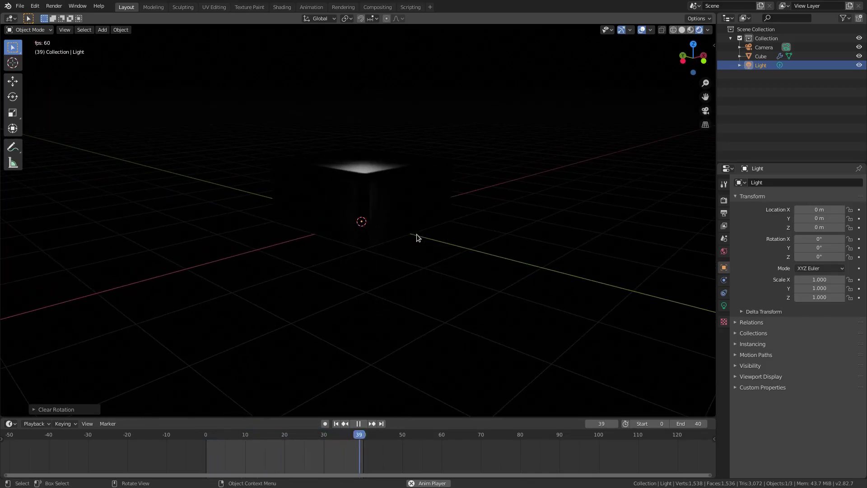
key(g)
key(y)
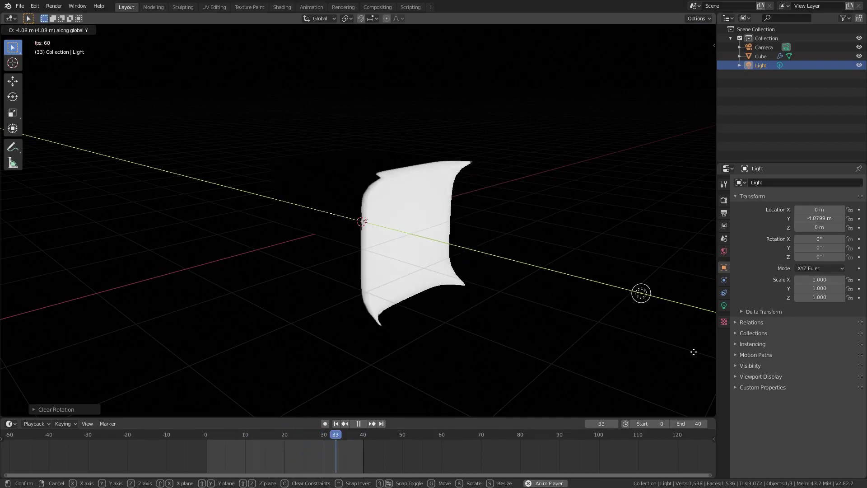
click(691, 350)
- Set the Speed of the cube's Wave modifier to 0.01
click(377, 236)
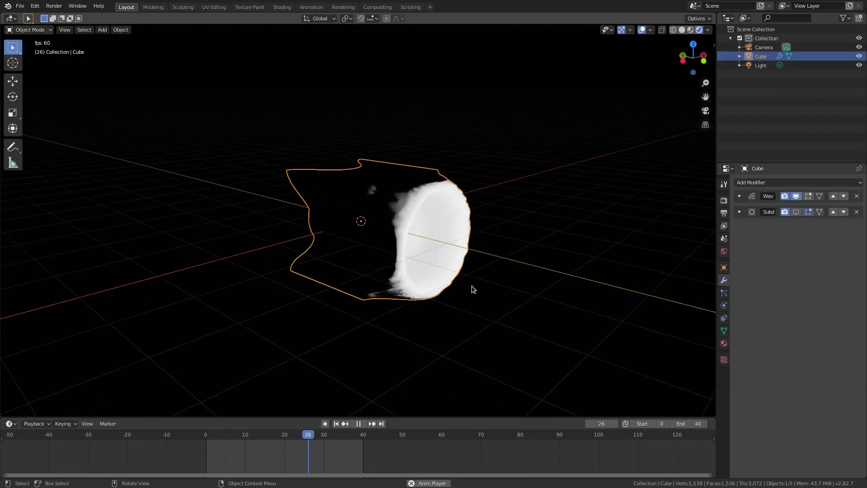
click(724, 293)
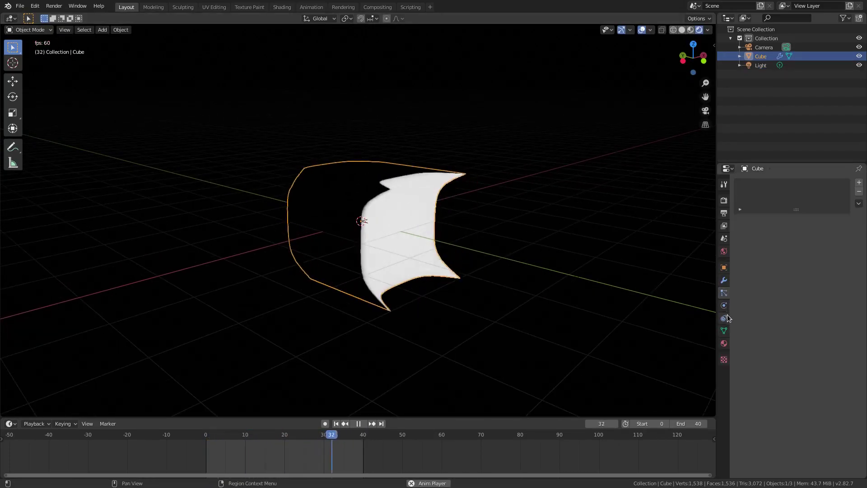
click(725, 281)
click(739, 196)
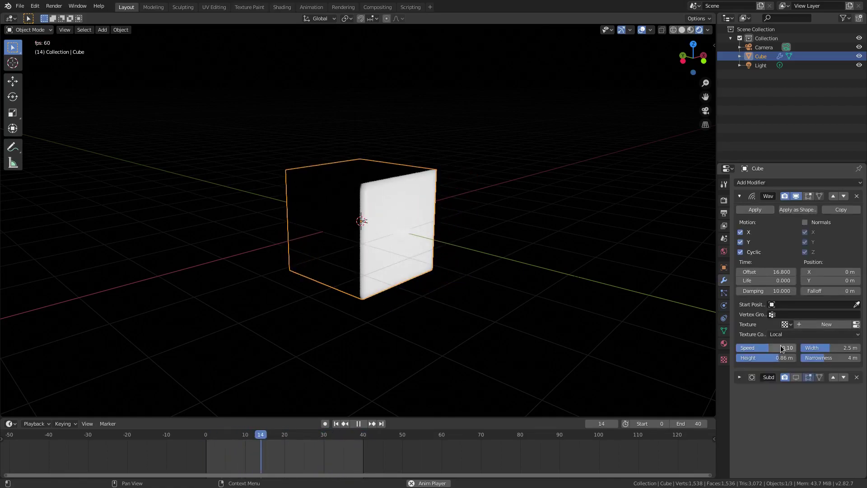
drag(781, 347, 778, 347)
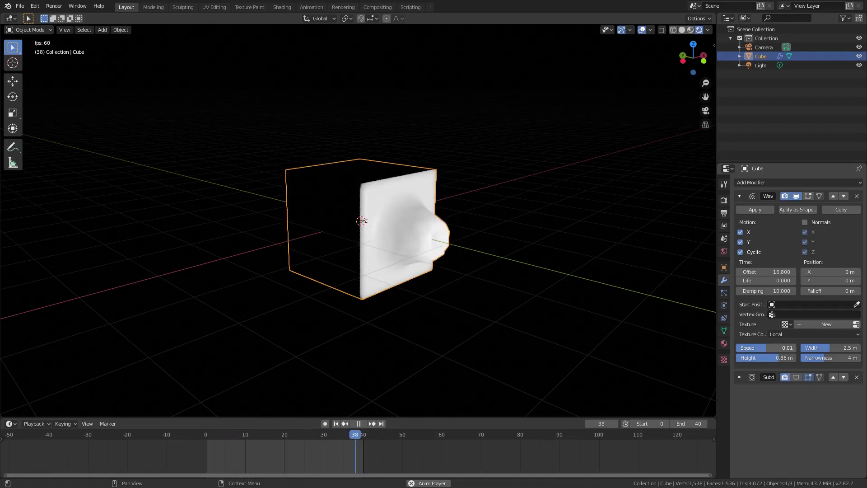
- Extend the animation's end frame to 185 and return to the camera view
middle_drag(601, 348, 462, 325)
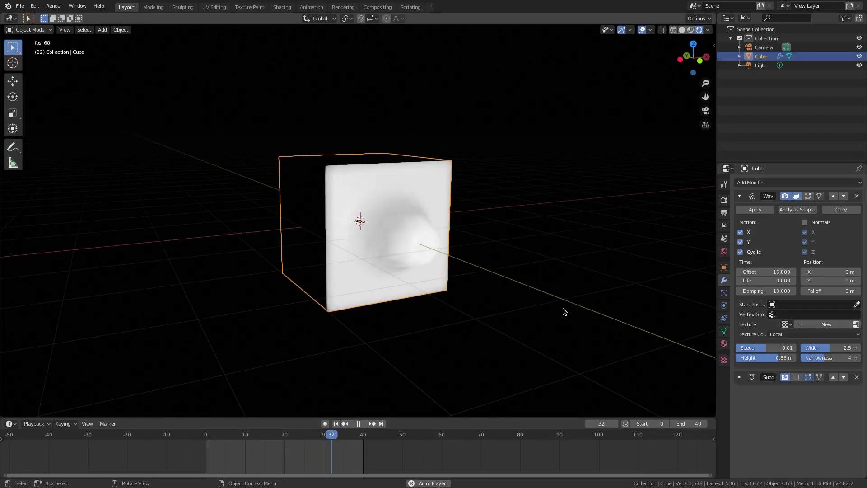
middle_drag(563, 308, 551, 308)
drag(685, 423, 712, 424)
scroll(545, 463, down, 3)
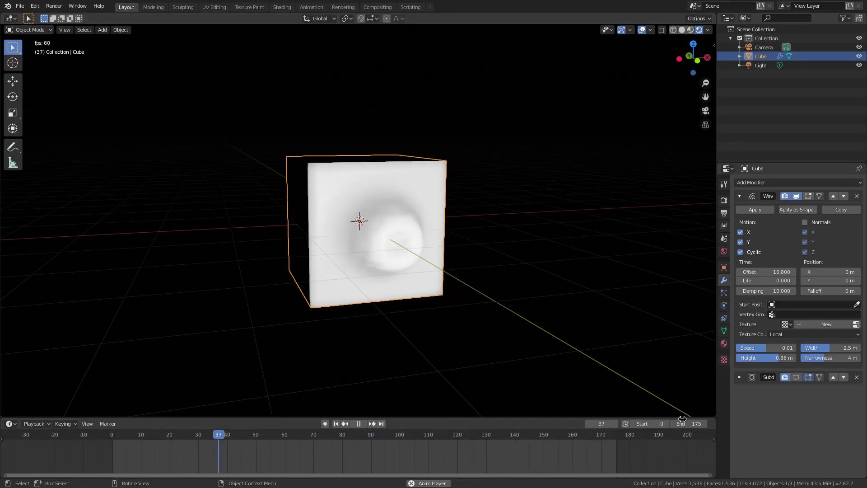
drag(683, 423, 708, 427)
key(KP_0)
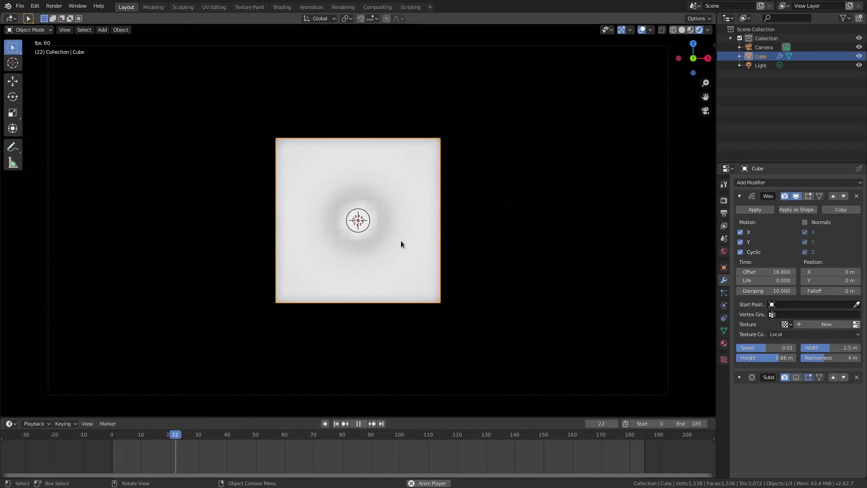
- Move the light along the global Y axis to about 0.40 m, placing it inside the cube
click(360, 220)
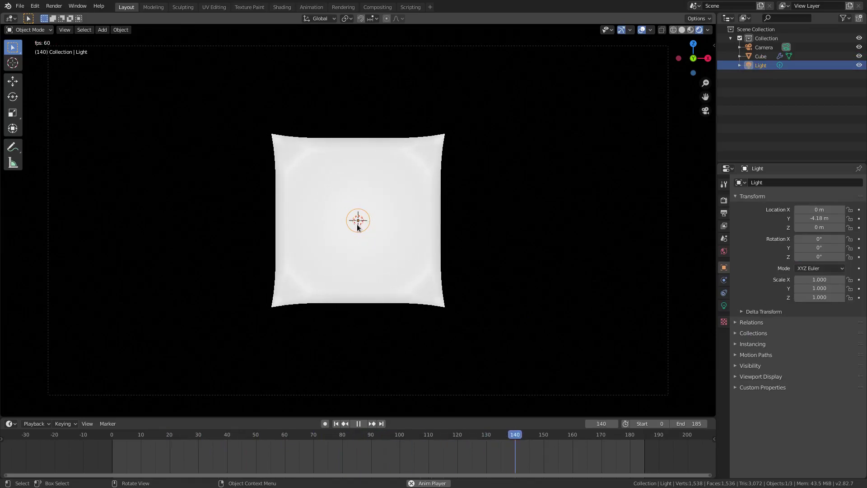
key(g)
key(z)
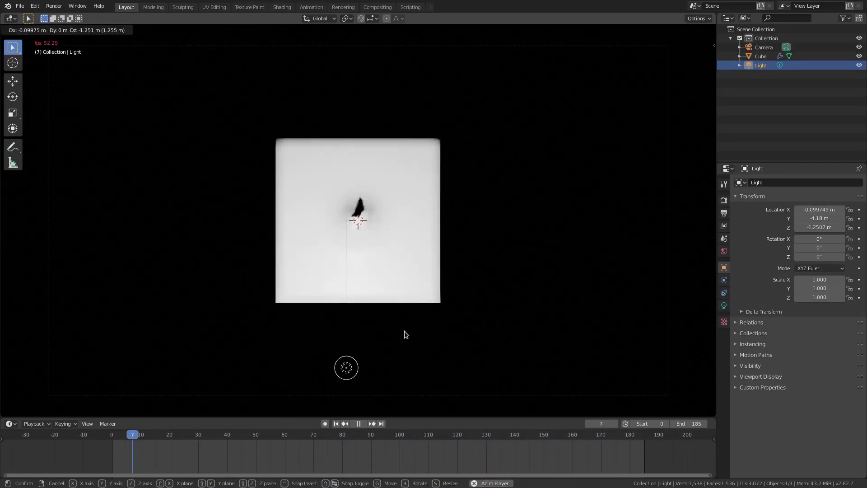
key(Escape)
key(g)
key(y)
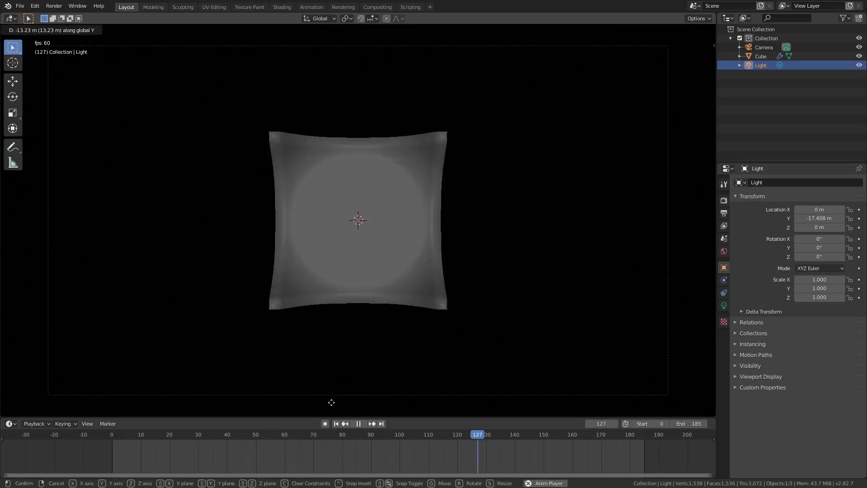
click(404, 382)
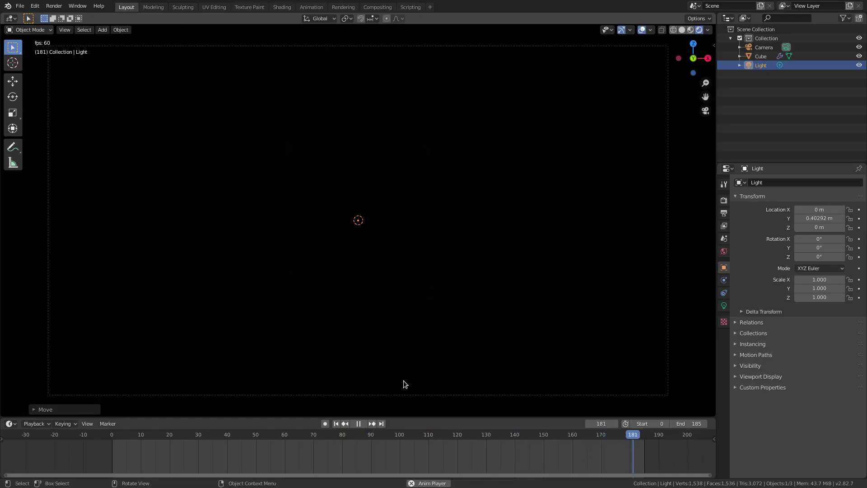
- Re-enable the viewport display of the cube's Subdivision modifier
click(328, 189)
click(121, 30)
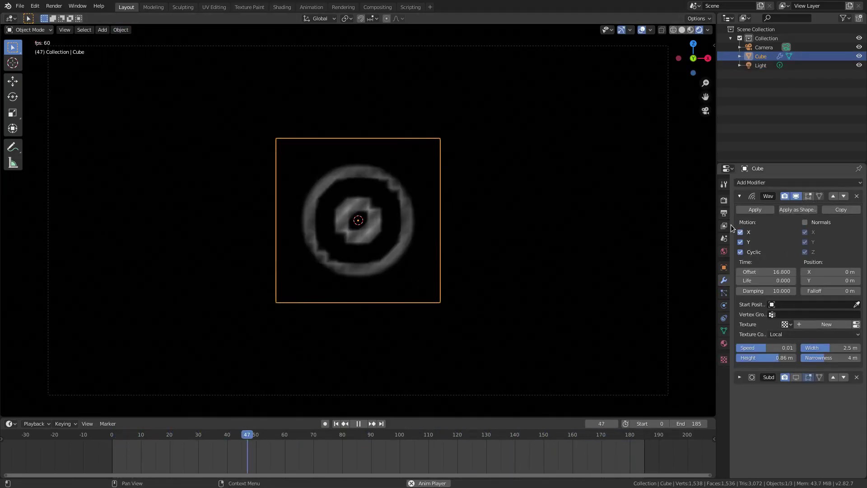
click(739, 196)
click(796, 212)
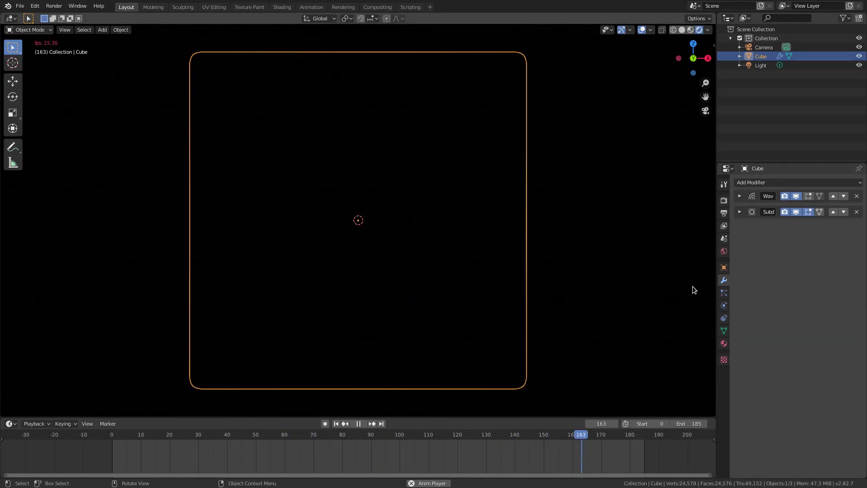
- Reposition the light off the cube's lower-left corner at about X -1.88 m, Z -1.74 m, and bring it along global Y to about -2.52 m
click(761, 65)
key(g)
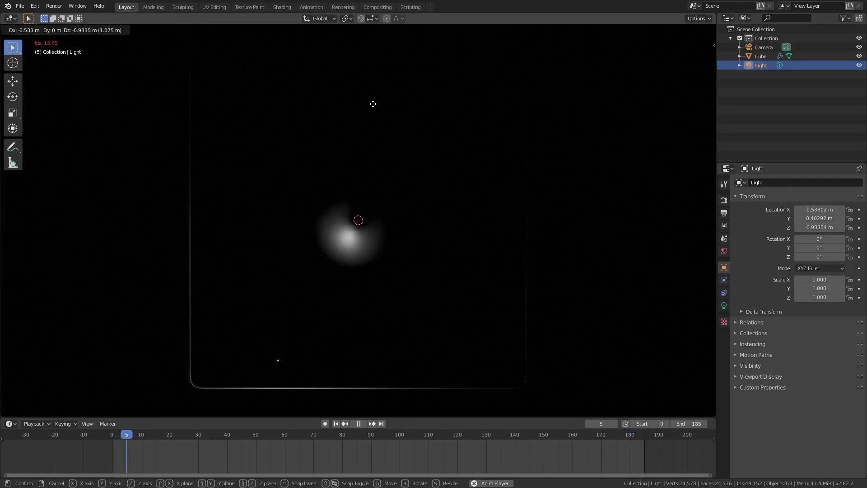
click(247, 215)
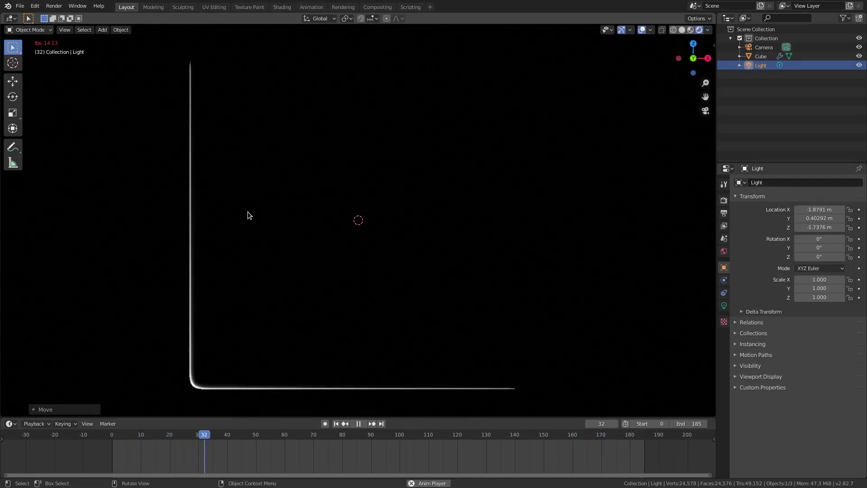
scroll(248, 212, down, 5)
key(g)
key(y)
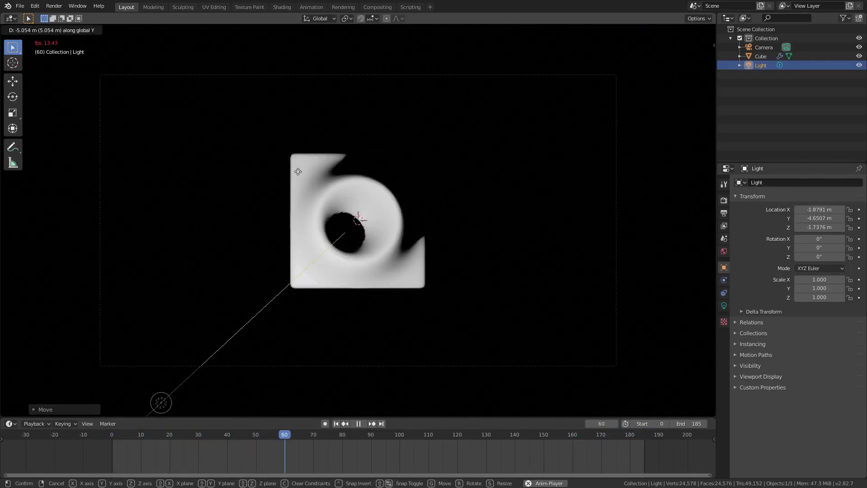
click(525, 194)
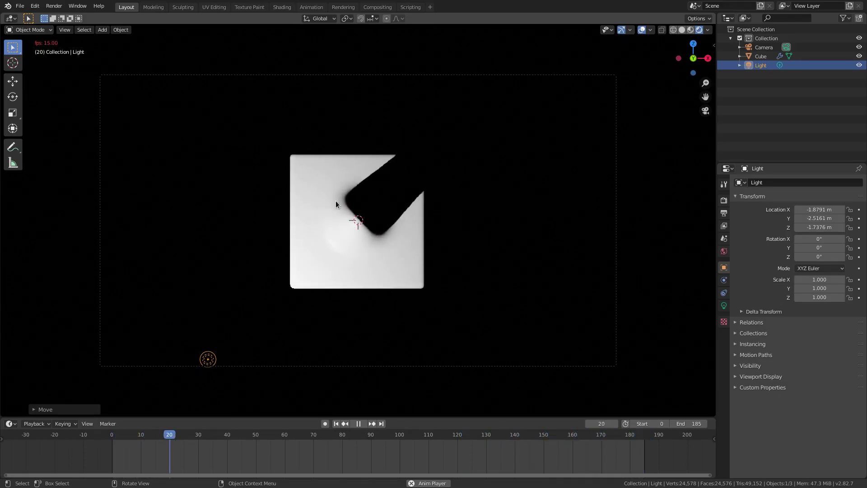
key(g)
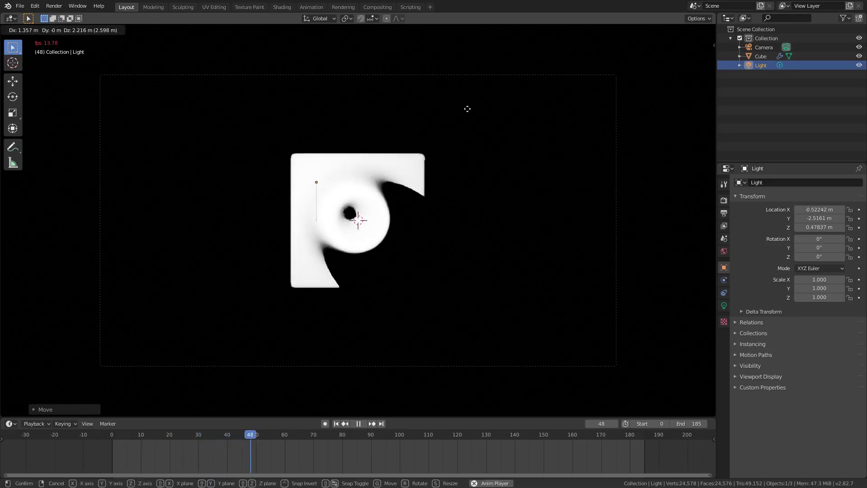
right_click(513, 158)
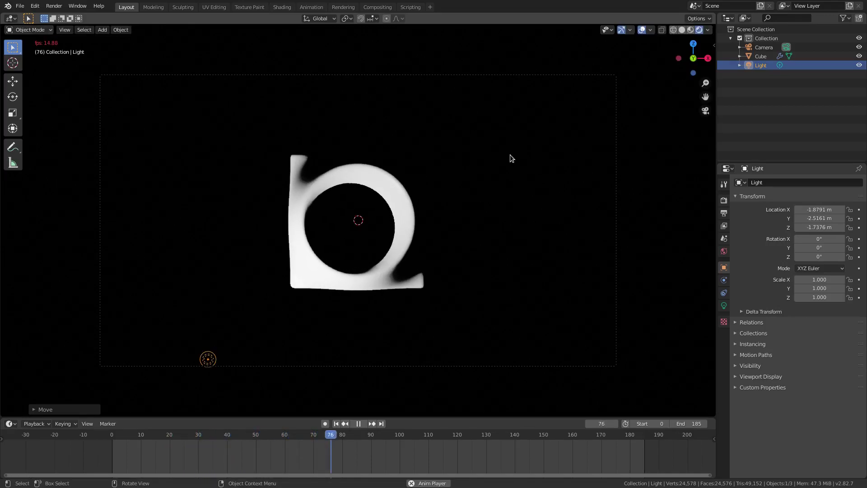
- With playback paused, clear the light's location, move it along global Y by about -1.77 m, and resume playback
key(space)
right_click(511, 153)
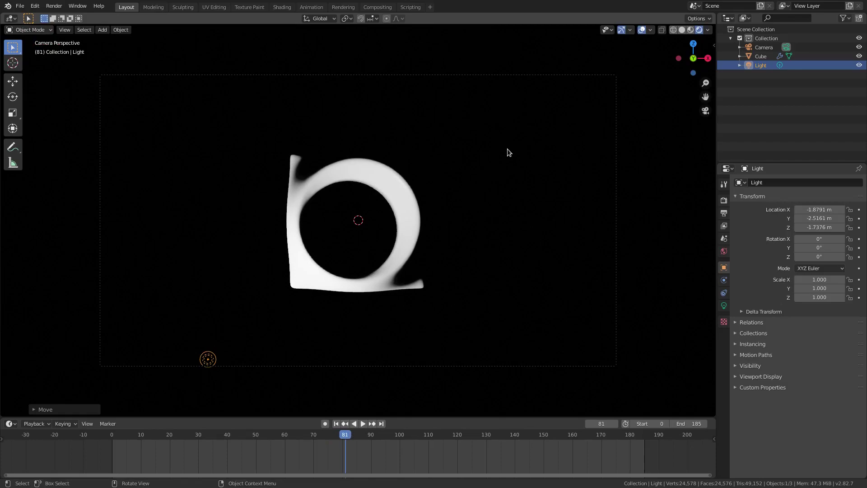
key(alt+g)
key(g)
key(y)
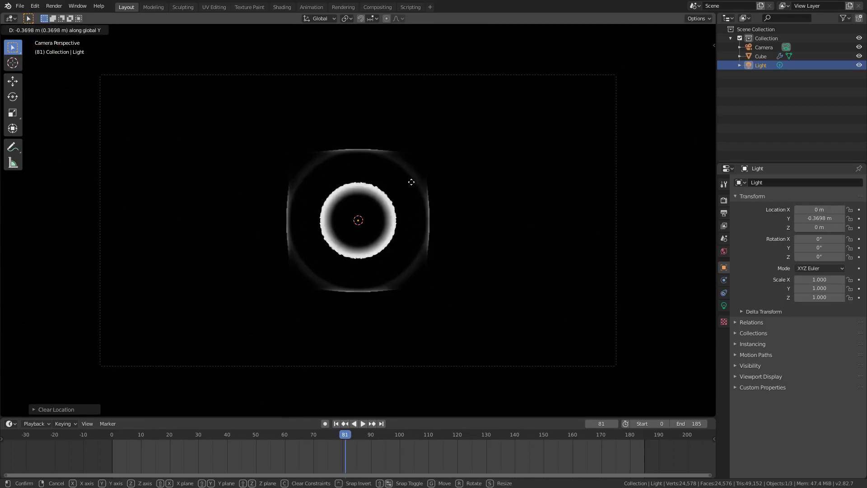
click(427, 160)
key(space)
- Change the point light's color from white to a saturated bright green
click(724, 305)
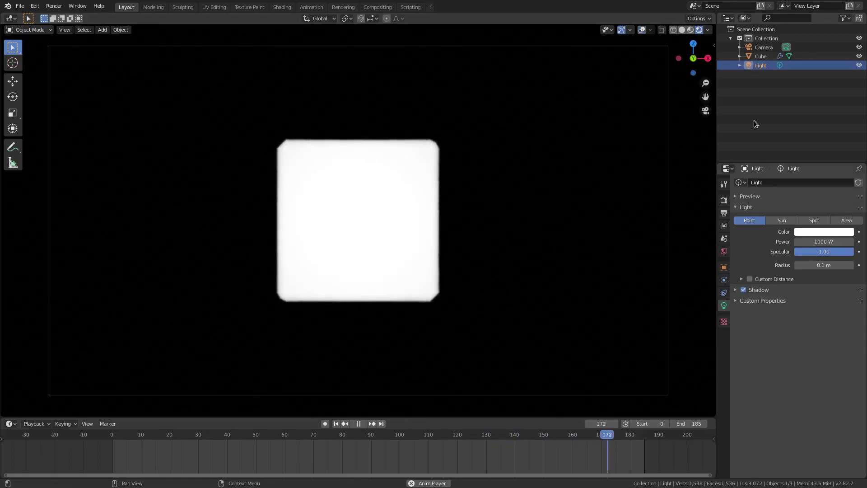
click(815, 231)
mouse_move(791, 151)
mouse_down()
mouse_move(773, 142)
mouse_move(780, 166)
mouse_move(776, 129)
mouse_up()
- Enable Bloom in the scene's Eevee render settings
scroll(410, 141, down, 3)
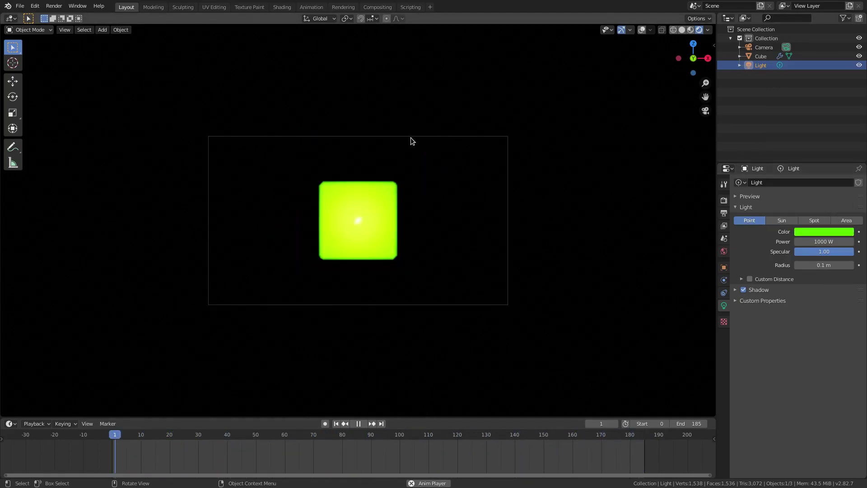
scroll(410, 137, up, 4)
click(724, 200)
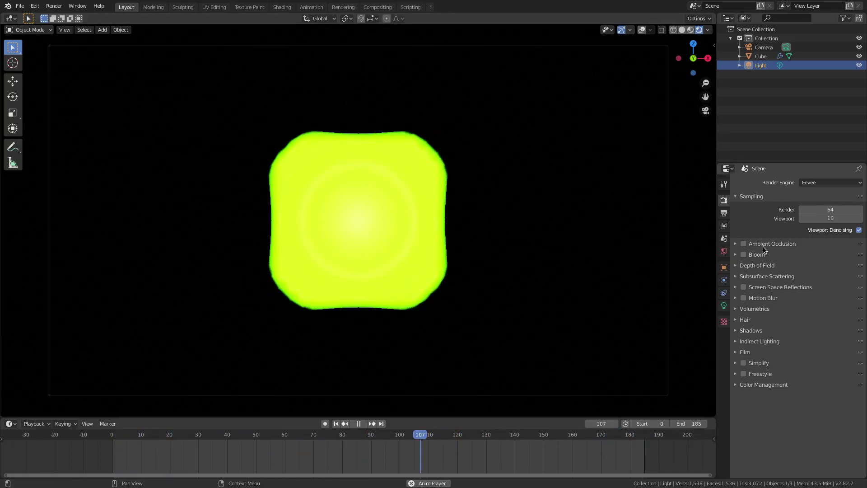
click(744, 254)
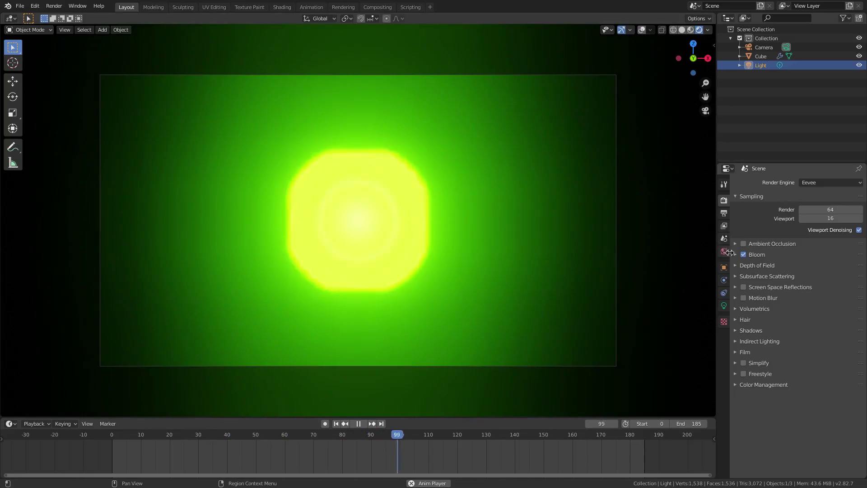
- Expand the Bloom settings and lower the bloom intensity to soften the green glow
click(735, 255)
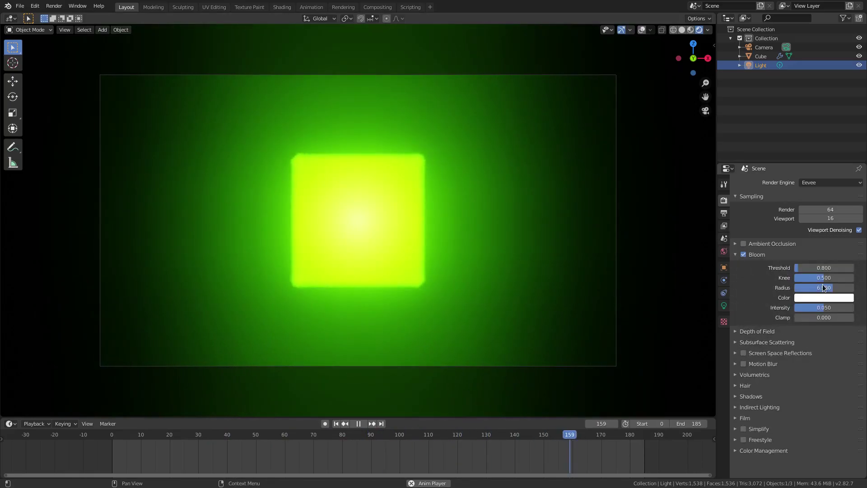
drag(831, 307, 804, 307)
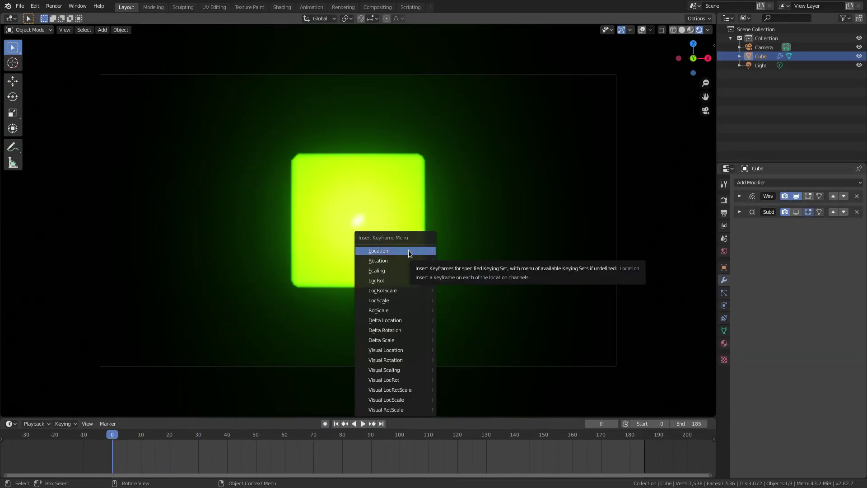
- Insert rotation keyframes for the cube at frame 0 and at the last frame, 185
click(405, 260)
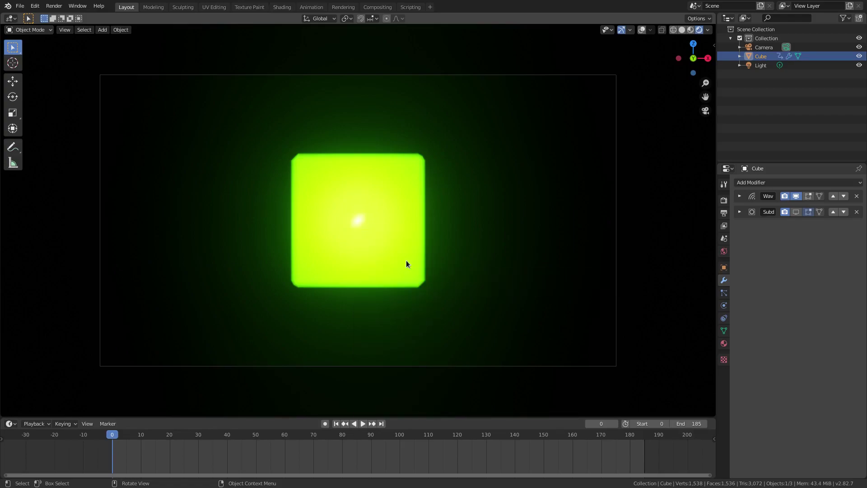
drag(140, 443, 112, 442)
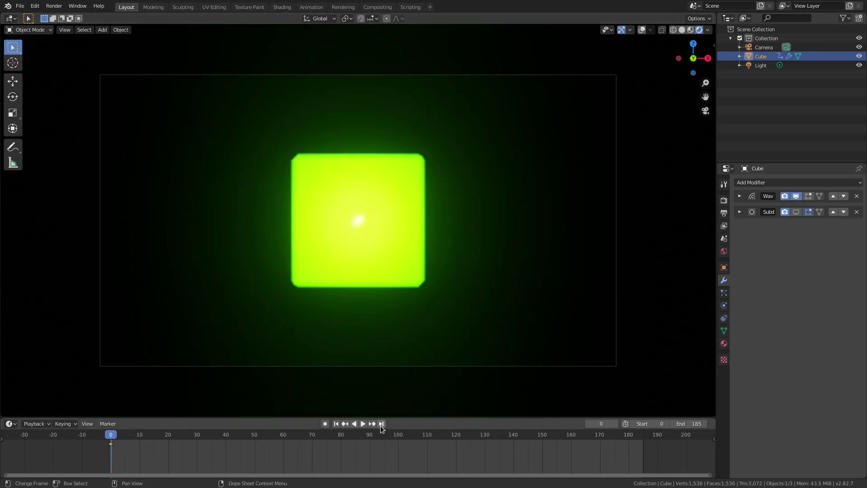
key(i)
click(409, 223)
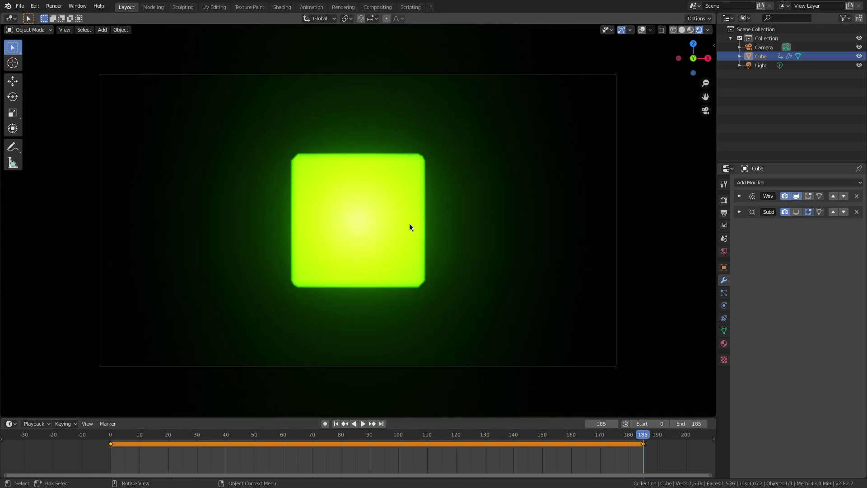
- Try rotating the unkeyed cube by 90° at frame 90 in the camera view
click(370, 436)
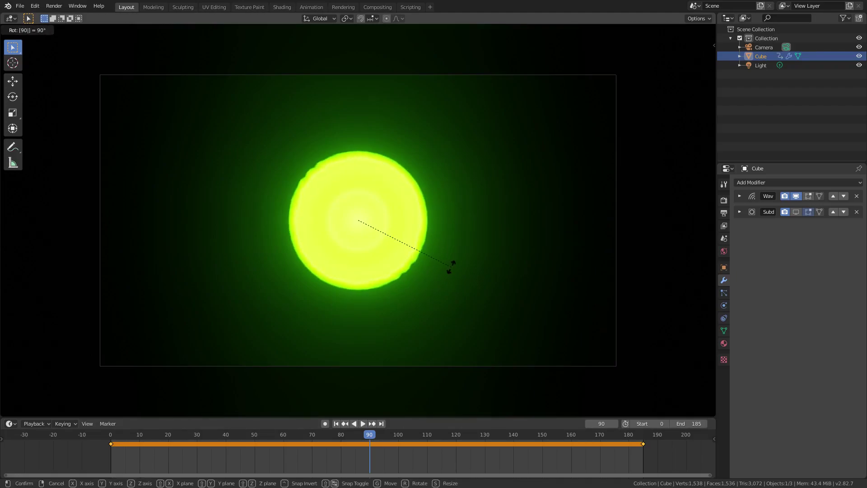
key(Return)
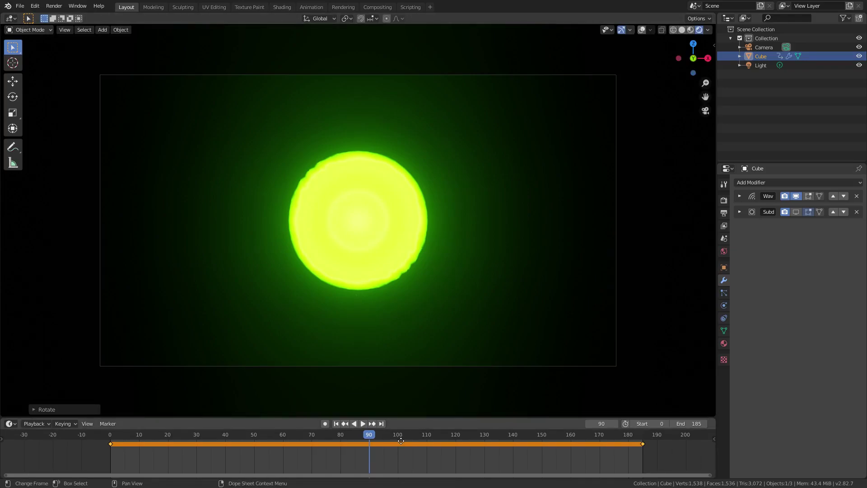
drag(391, 443, 367, 447)
key(space)
key(space)
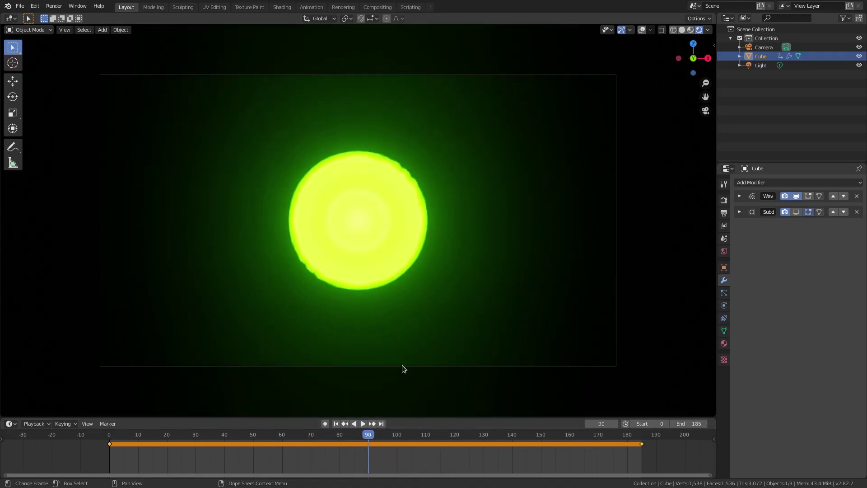
key(r)
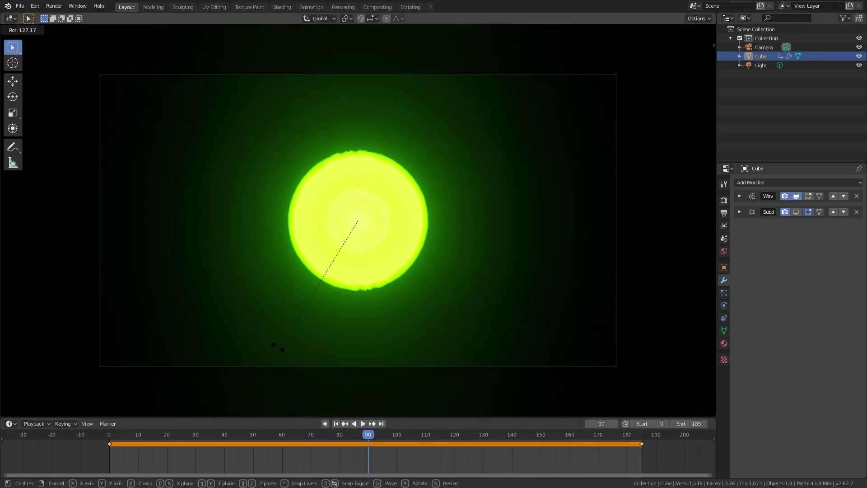
right_click(289, 308)
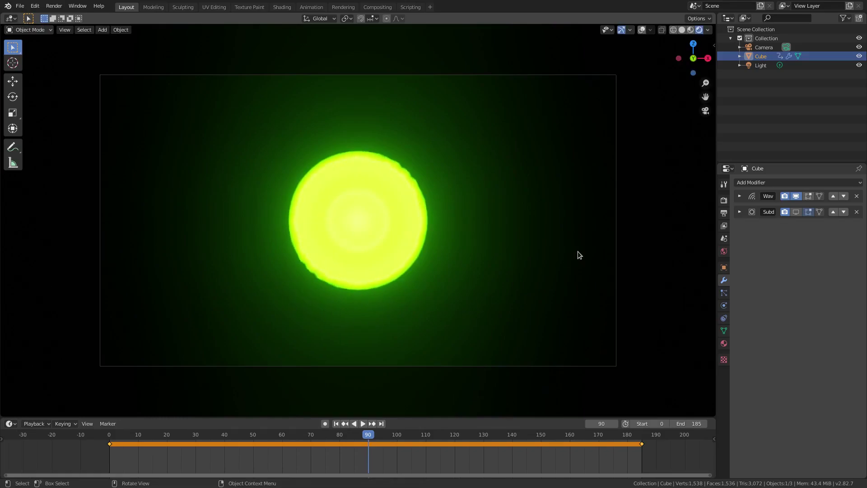
- View the cube from an angle in solid shading and set the current frame to 88
drag(364, 446, 380, 426)
key(space)
middle_drag(427, 250, 408, 259)
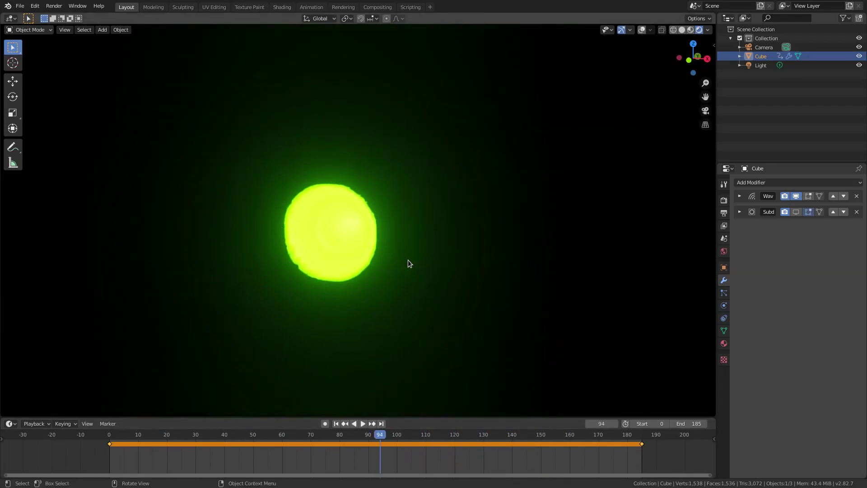
click(681, 30)
mouse_move(339, 438)
mouse_down()
mouse_move(214, 437)
mouse_move(510, 439)
mouse_up()
middle_drag(390, 468, 397, 468)
click(369, 434)
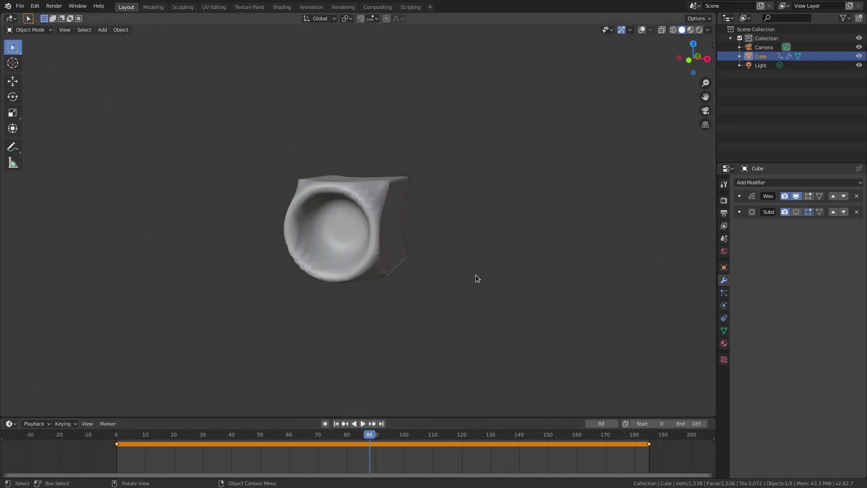
- Rotate the cube about 133° around global Y and insert a rotation keyframe at frame 88
key(t)
key(r)
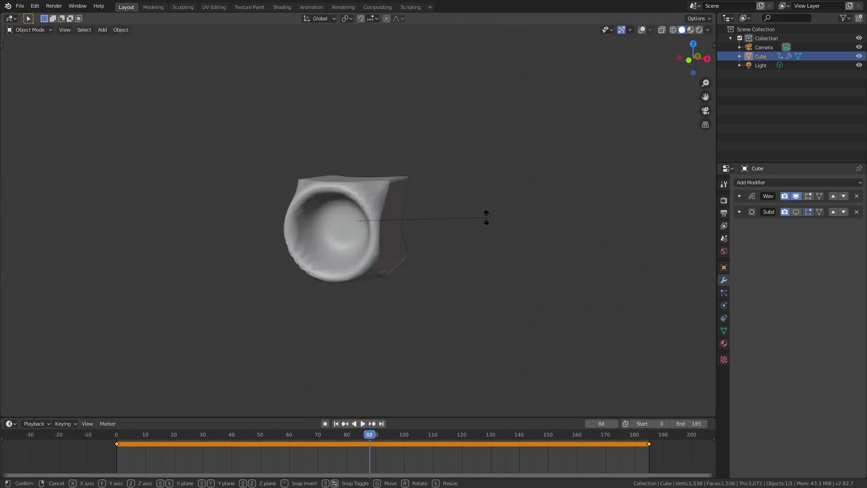
key(y)
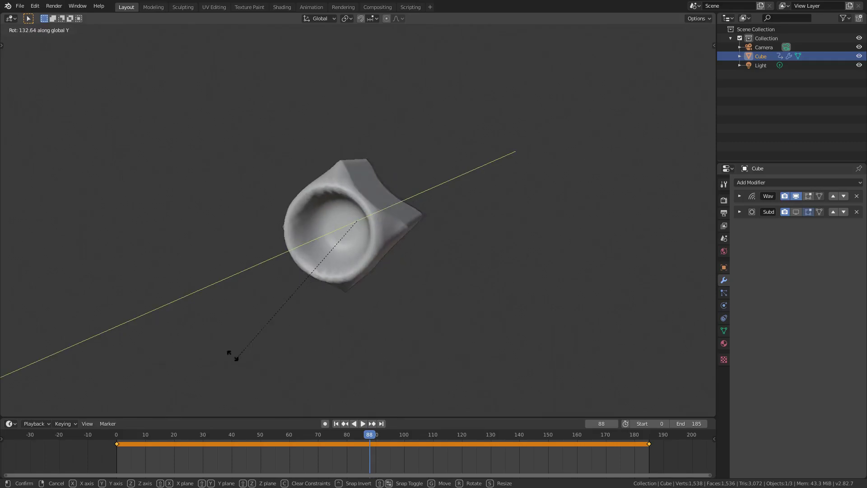
click(264, 325)
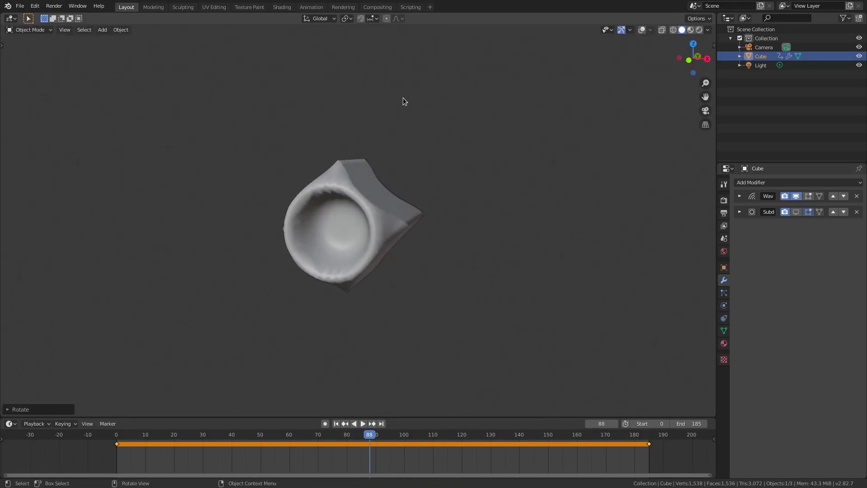
key(i)
click(444, 61)
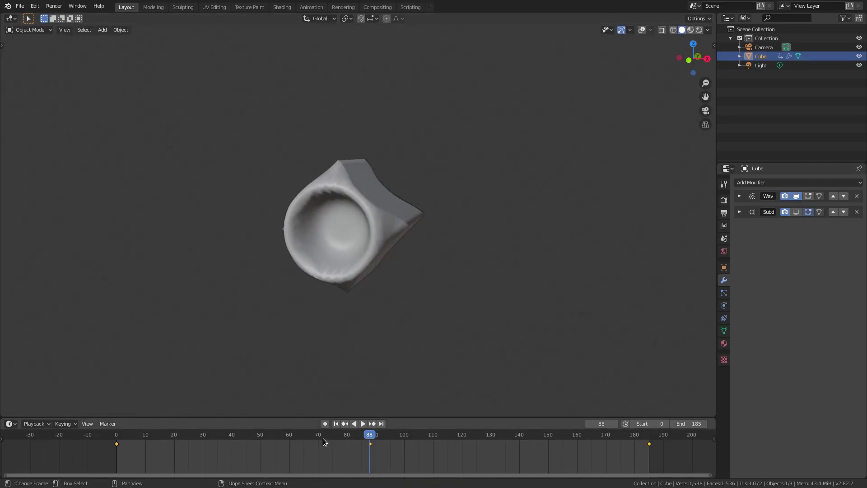
- Return to the camera view and play the animation from the first frame in rendered shading
drag(324, 438, 246, 435)
key(KP_0)
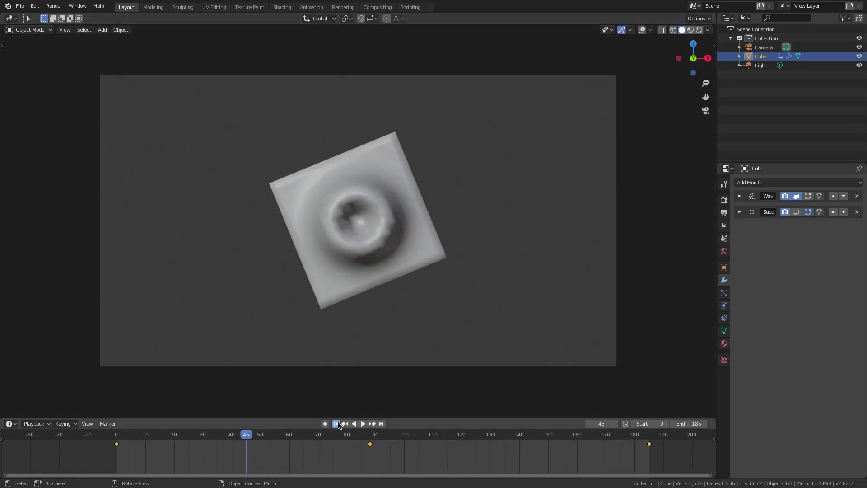
click(336, 423)
click(363, 424)
click(699, 30)
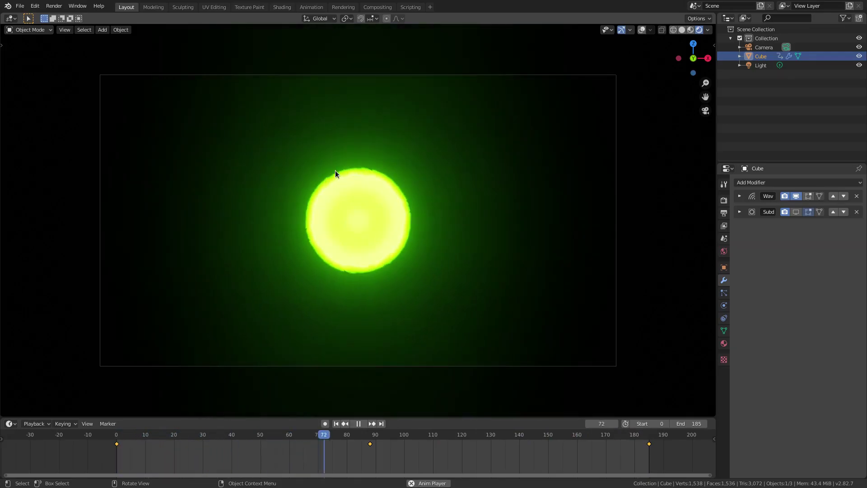
- Deselect the cube and review the looping rotation and ripples in the rendered camera view
scroll(460, 289, down, 4)
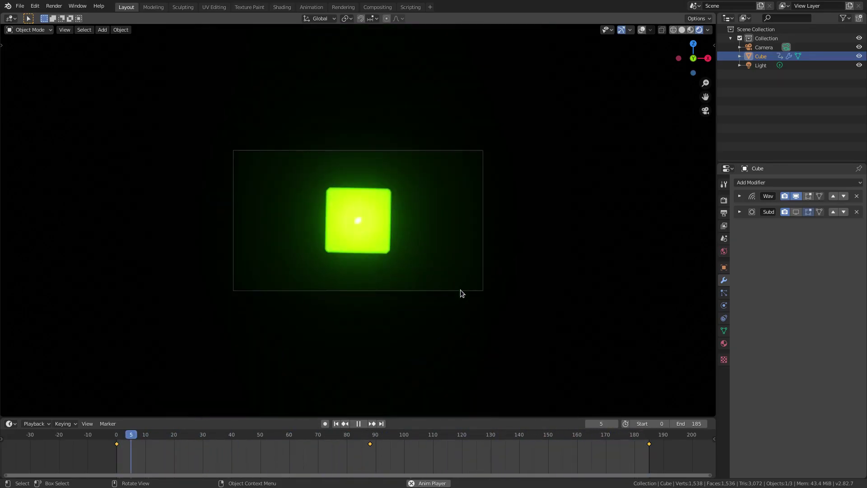
scroll(460, 289, up, 4)
scroll(460, 289, down, 2)
click(538, 278)
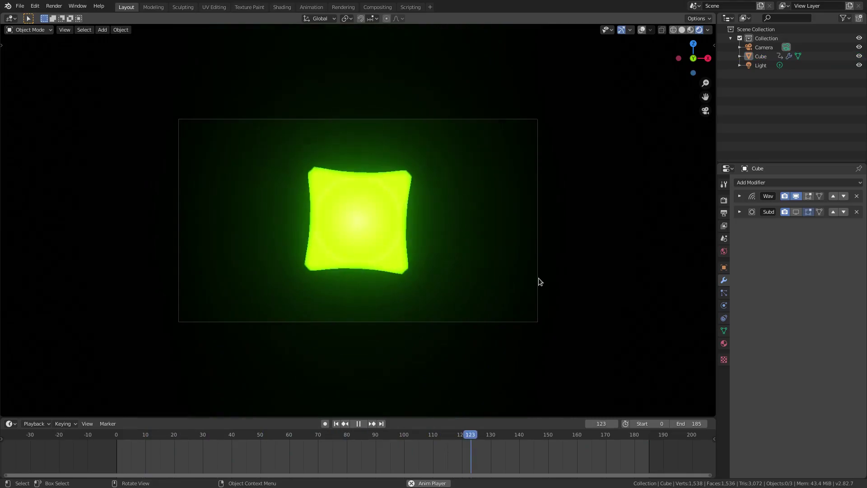
key(z)
click(532, 251)
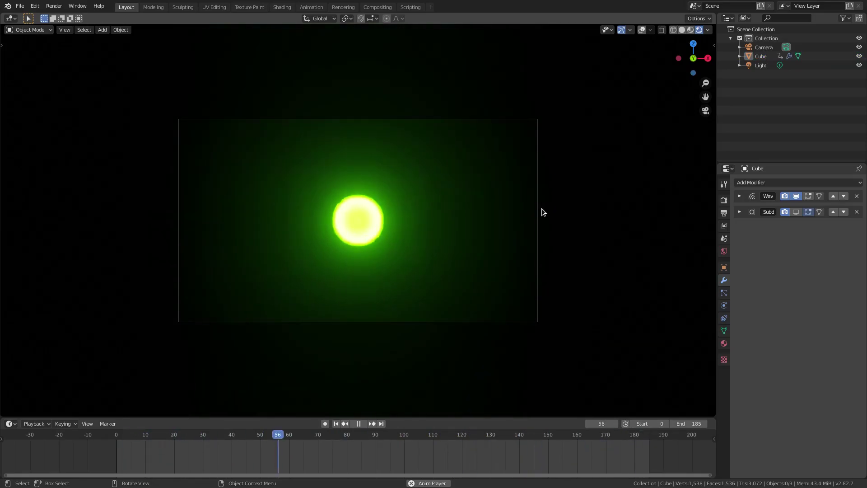
- Hide and unhide the camera, with the viewport switched to Material Preview shading
click(763, 47)
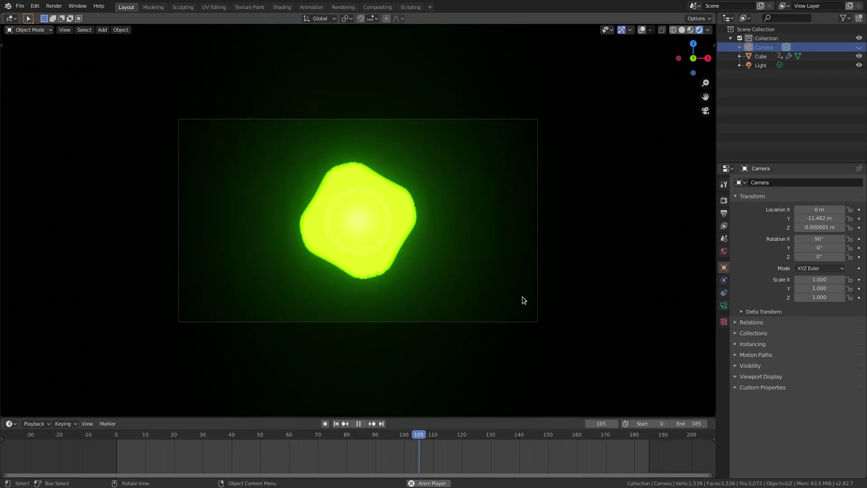
key(z)
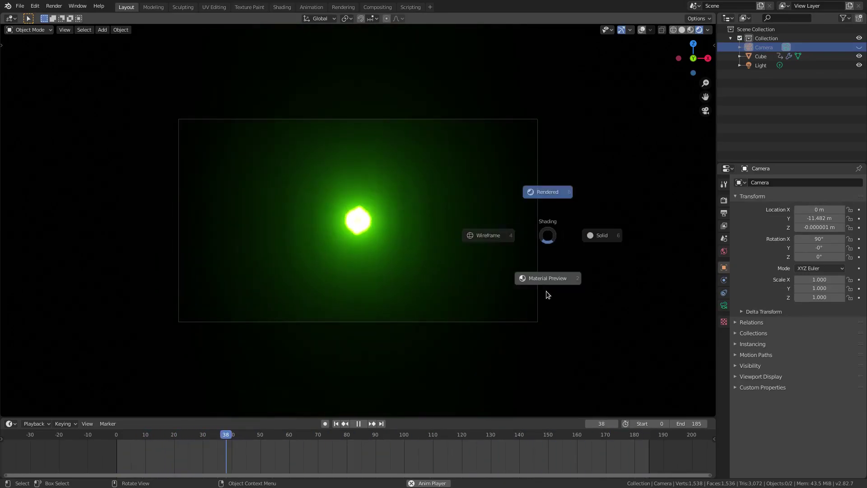
click(547, 286)
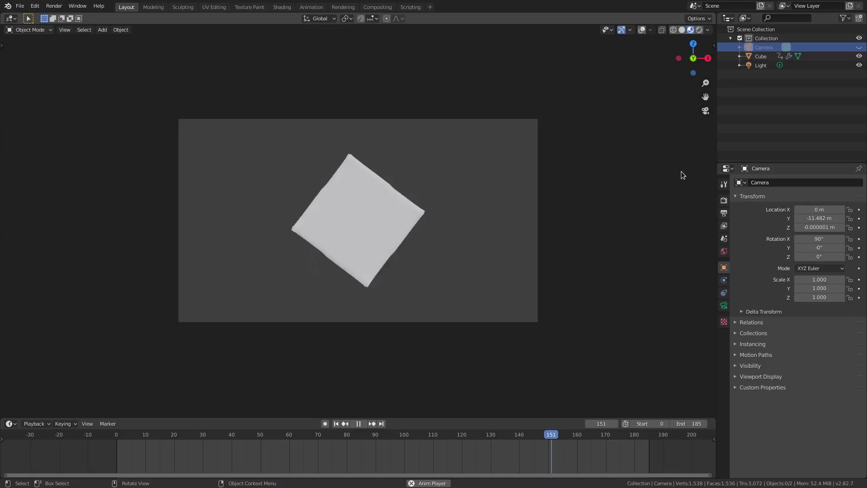
key(alt+h)
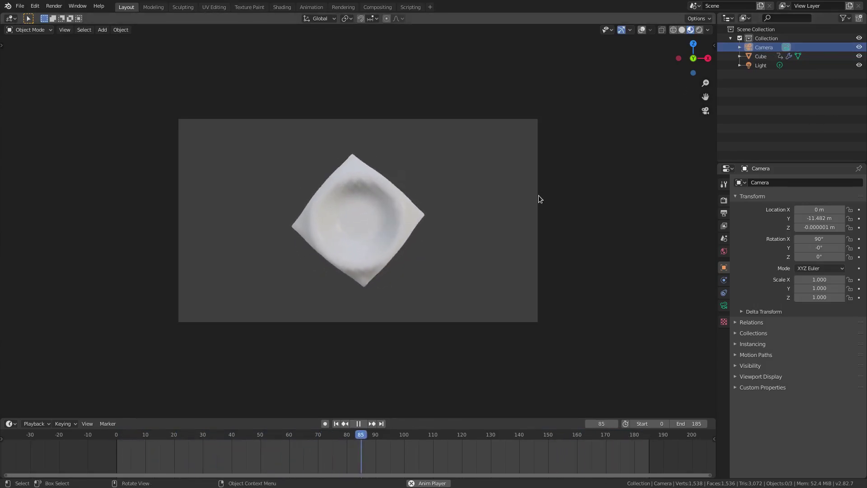
- Move the camera back along its local Z axis to about Y -19.63 m and show the result in rendered shading
click(761, 49)
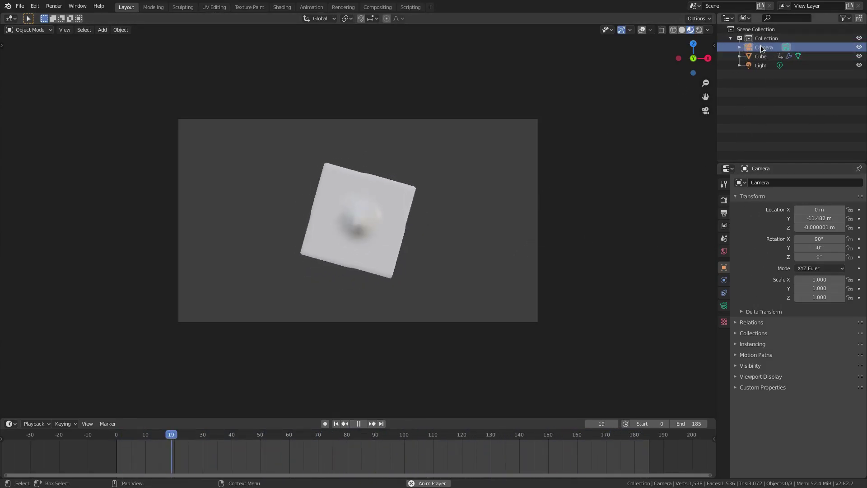
key(g)
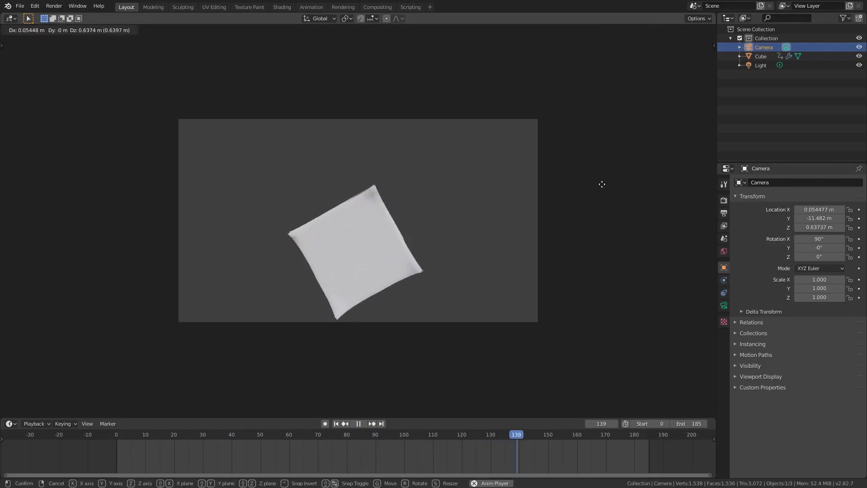
key(z)
key(z)
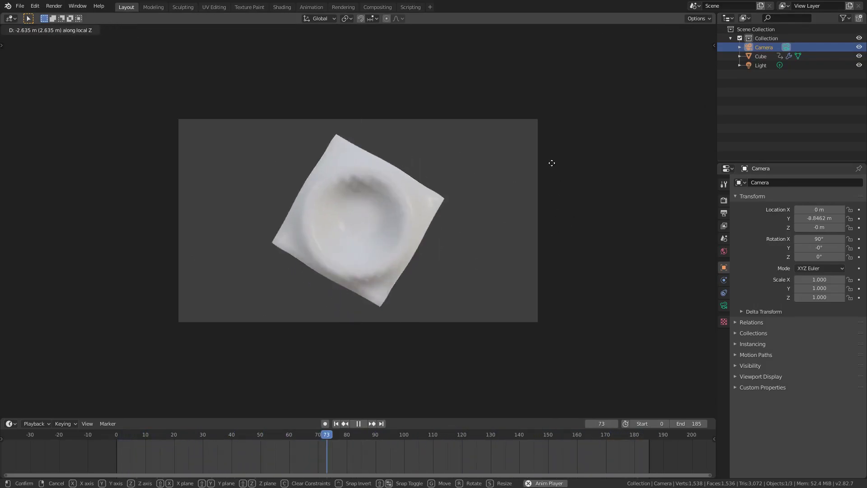
click(536, 359)
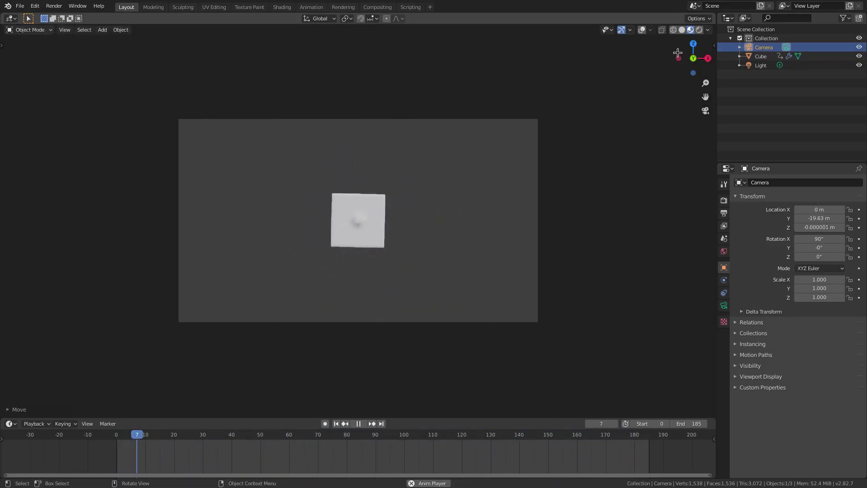
click(698, 30)
scroll(632, 258, up, 2)
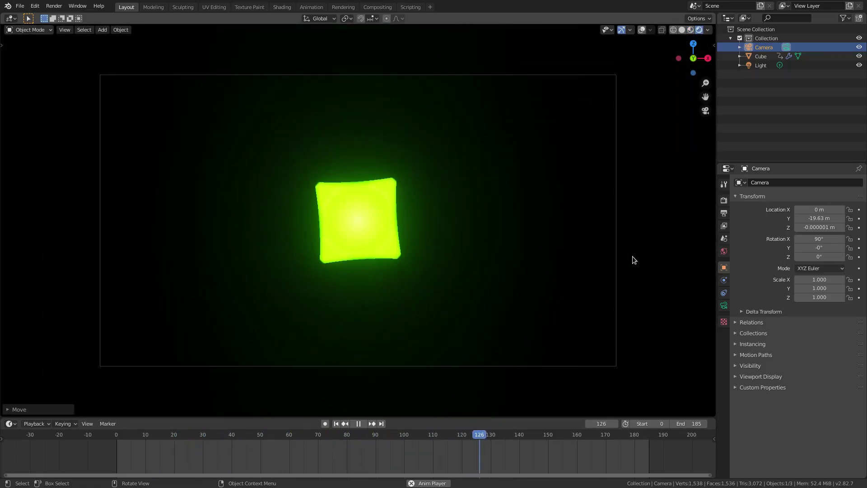